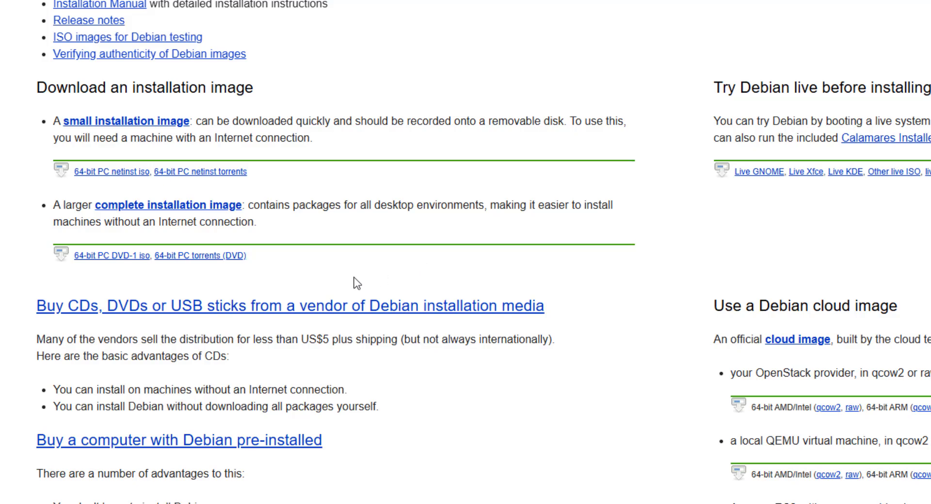
left_click(117, 258)
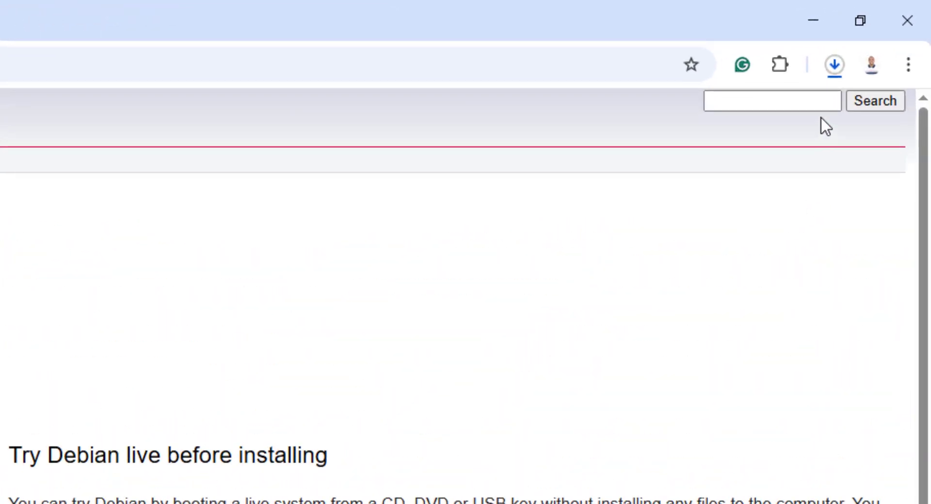
left_click(835, 67)
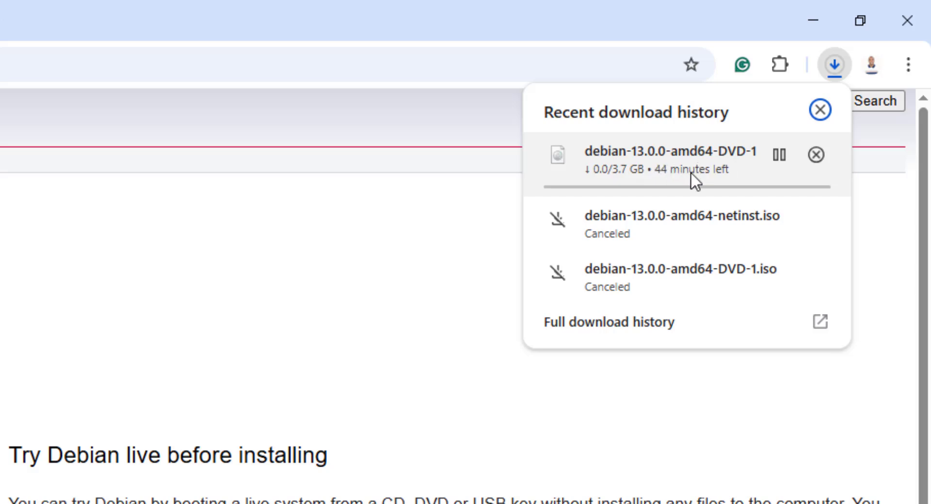
left_click(816, 156)
left_click(820, 111)
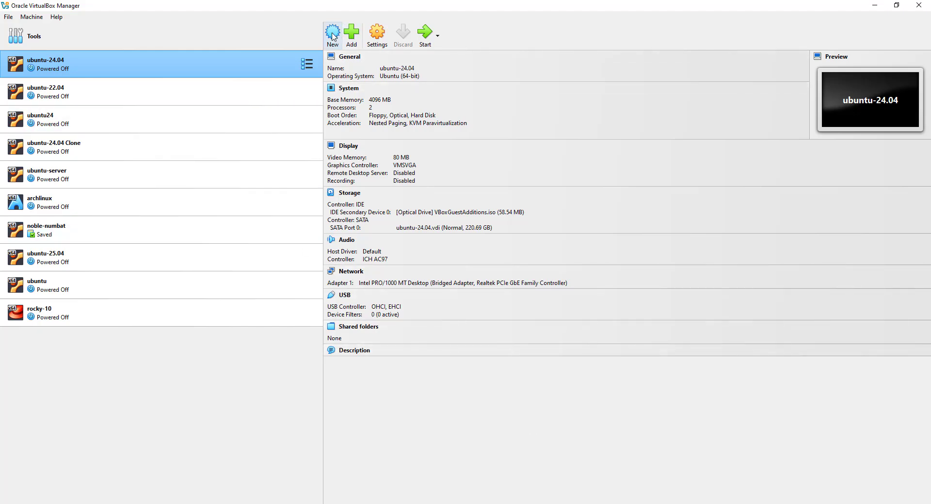
- Start creating a new virtual machine named debian-trixie, keeping C:\Users\User\VirtualBox VMs as its folder
left_click(333, 36)
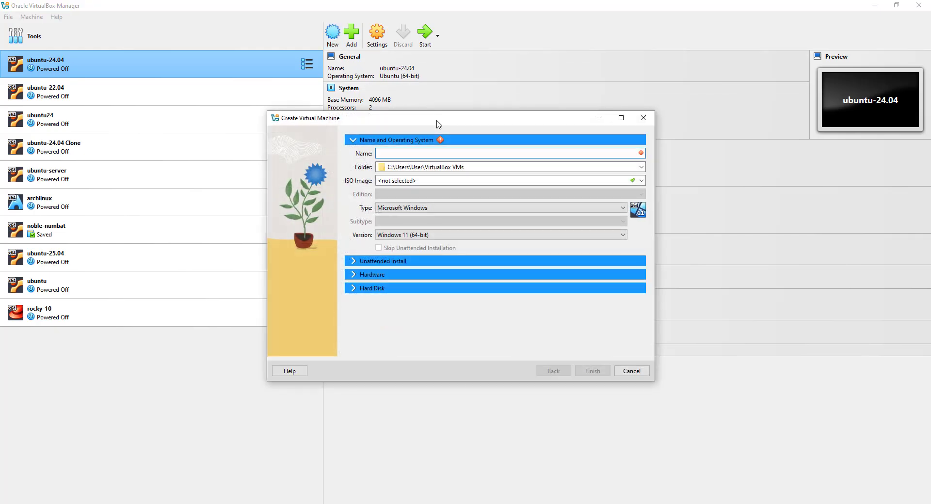
left_click_drag(432, 118, 427, 94)
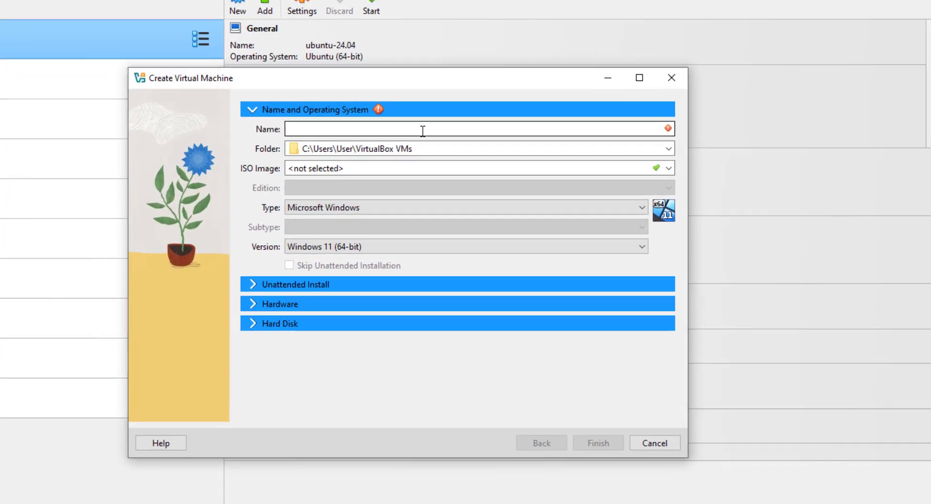
type("debi")
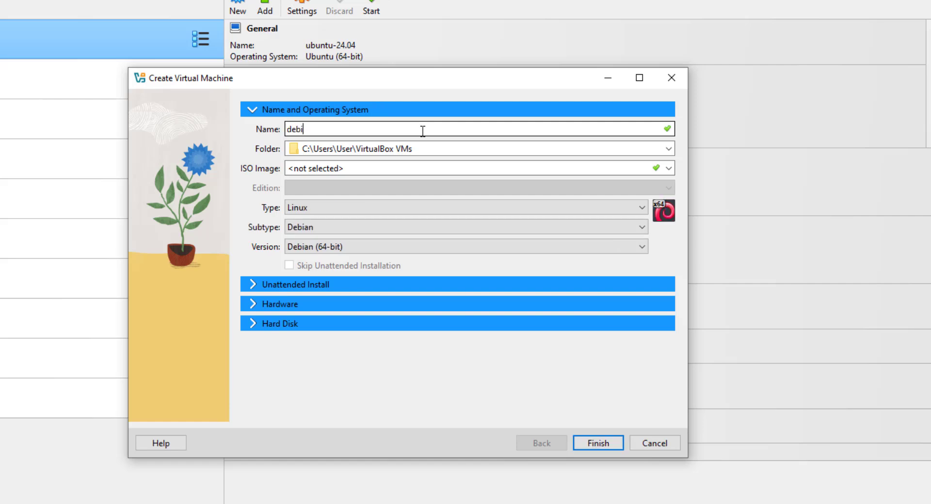
type("an-trixie")
left_click(434, 150)
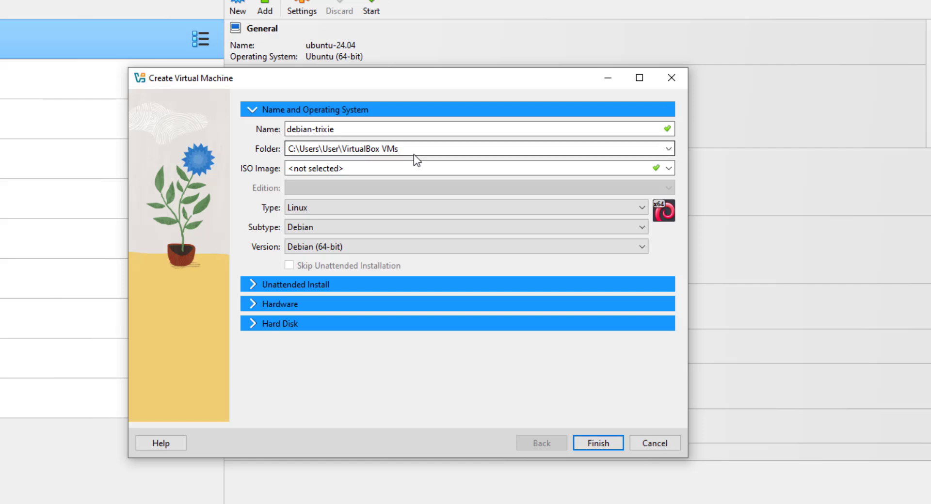
left_click_drag(411, 149, 290, 149)
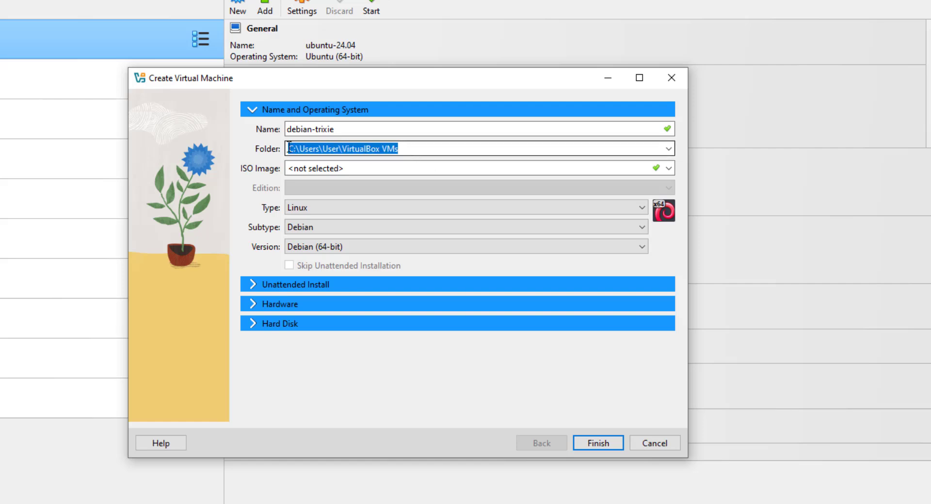
- Use debian-13.0.0-amd64-DVD-1 from E:\Debian-13 as the ISO image and skip the unattended installation
left_click(667, 169)
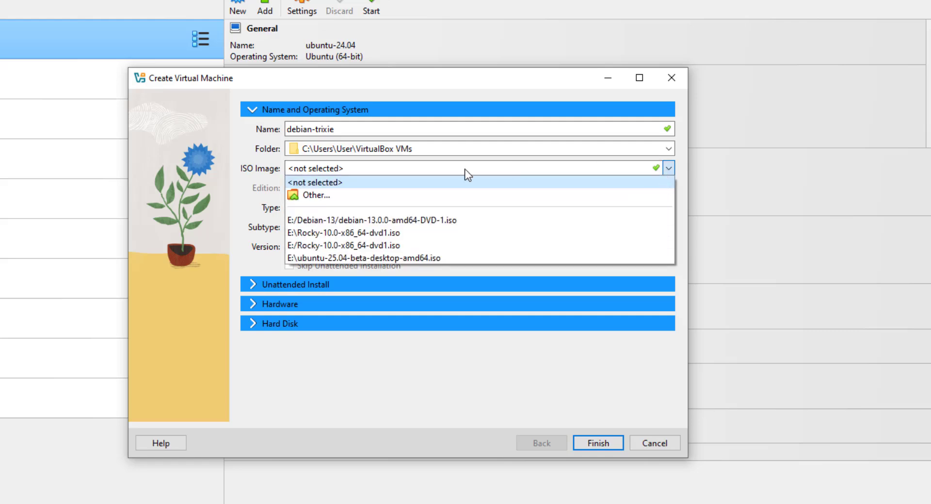
left_click(334, 196)
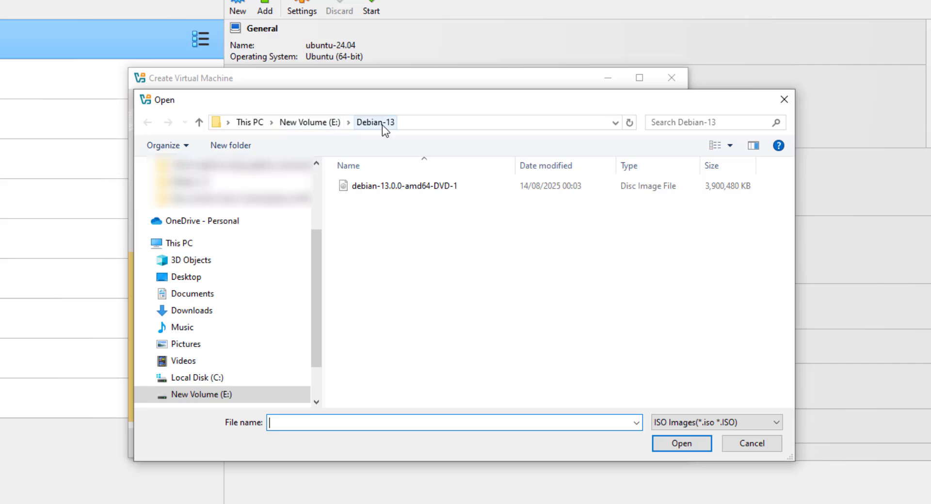
left_click(425, 188)
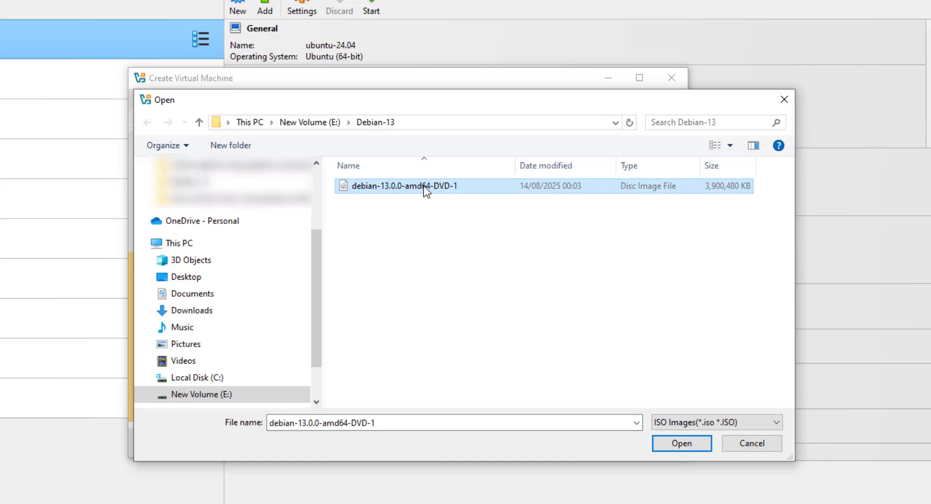
left_click(690, 442)
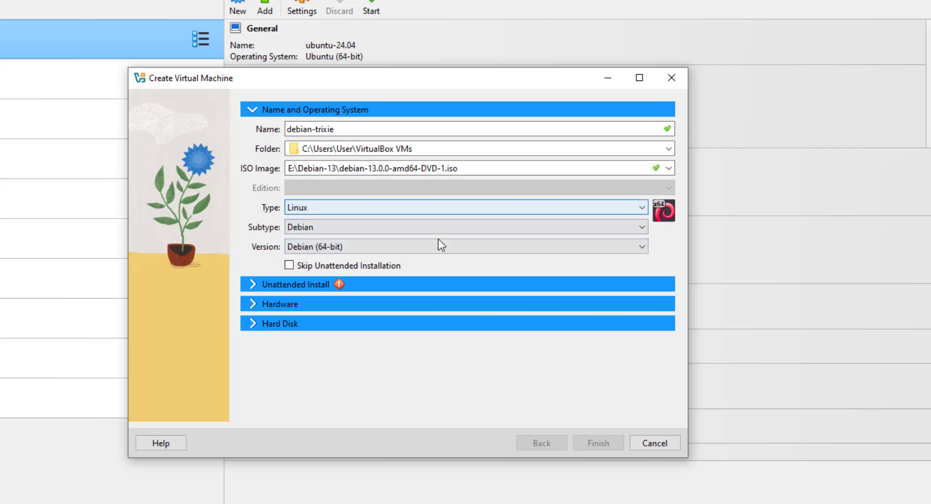
left_click(289, 266)
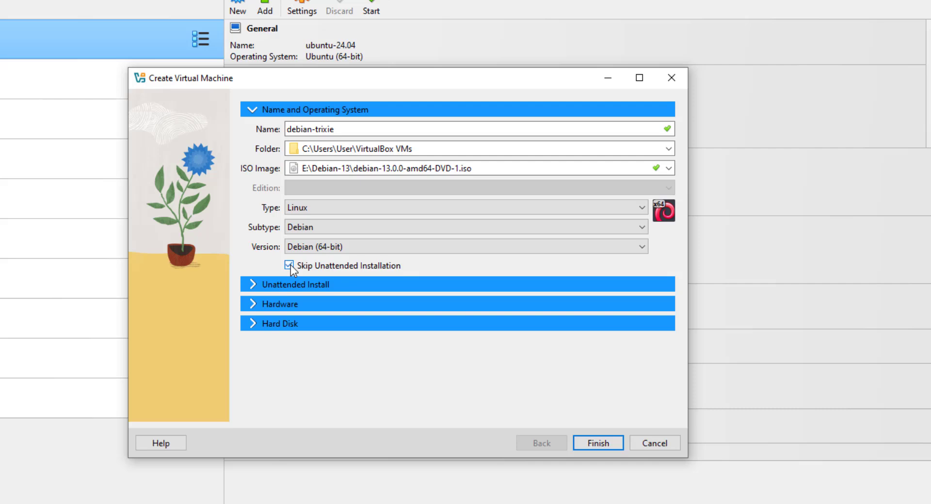
- Set the new machine's base memory to 4096 MB and its processors to 2
left_click(253, 302)
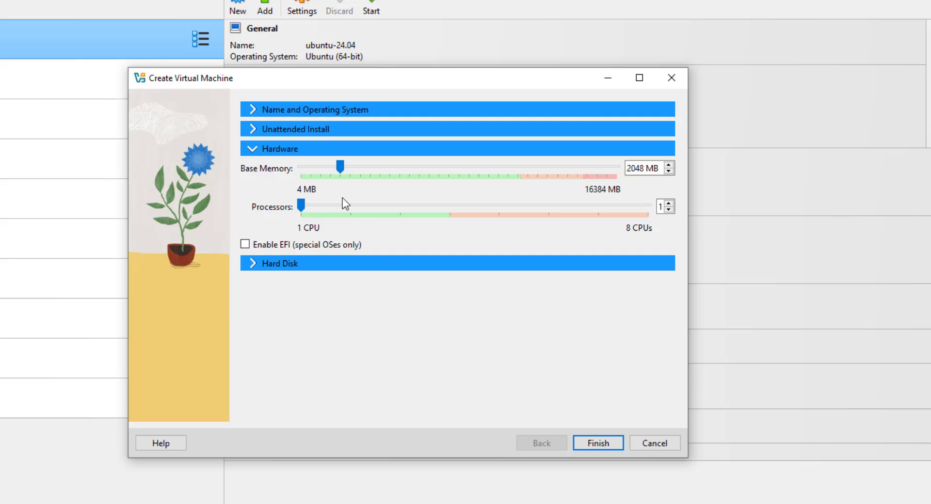
left_click_drag(340, 167, 380, 170)
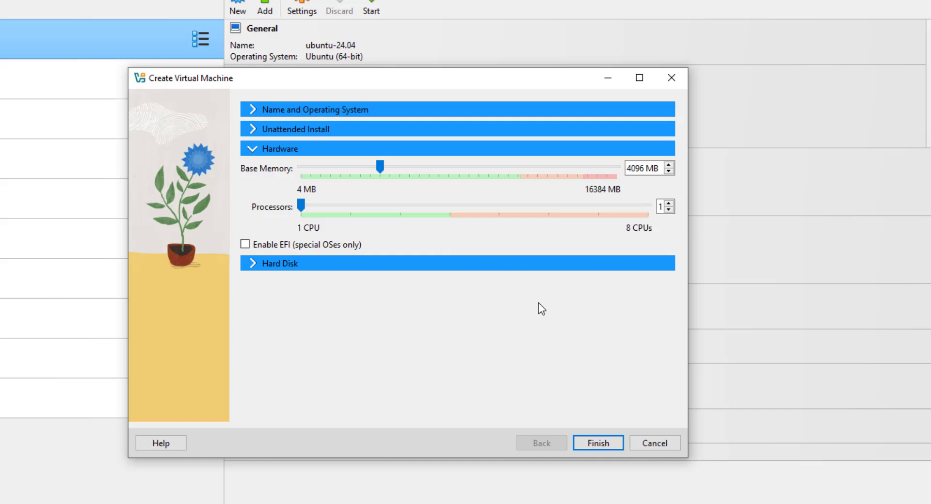
left_click(350, 205)
- Set the virtual hard disk size to 150 GB and finish creating the machine
left_click(252, 264)
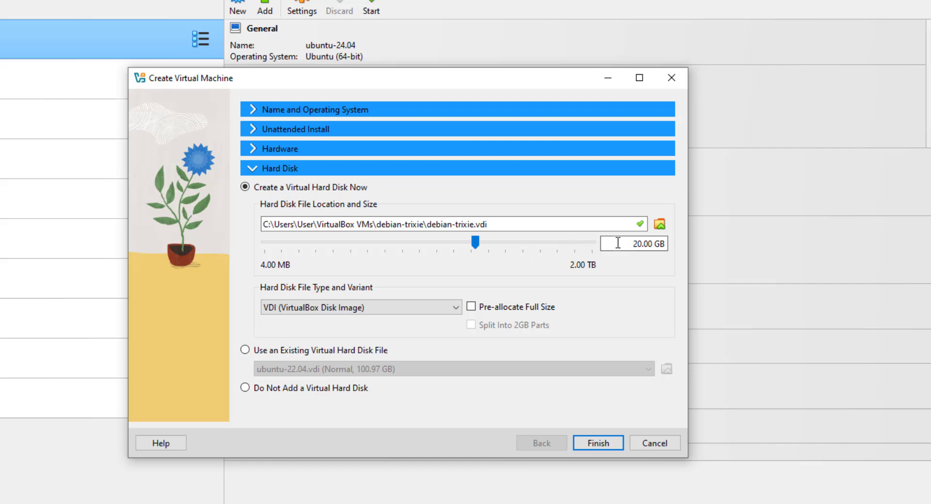
left_click_drag(634, 245, 644, 244)
type("150")
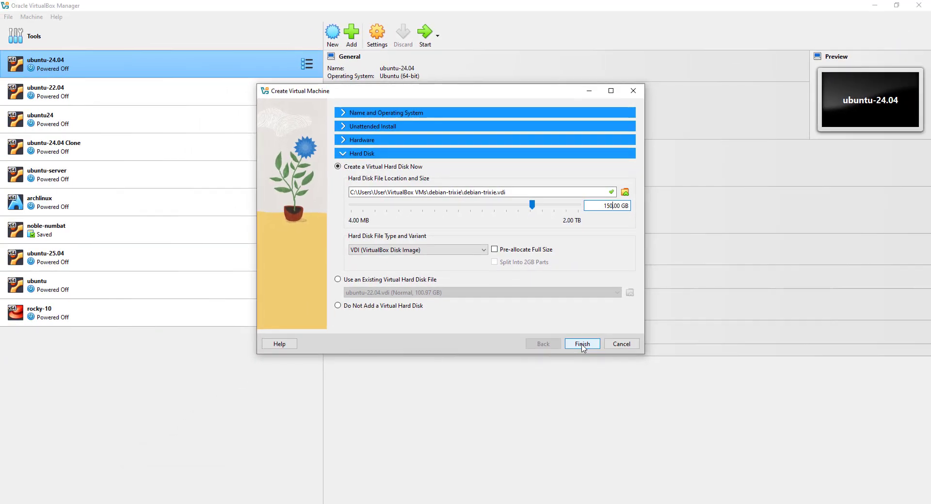
left_click(583, 348)
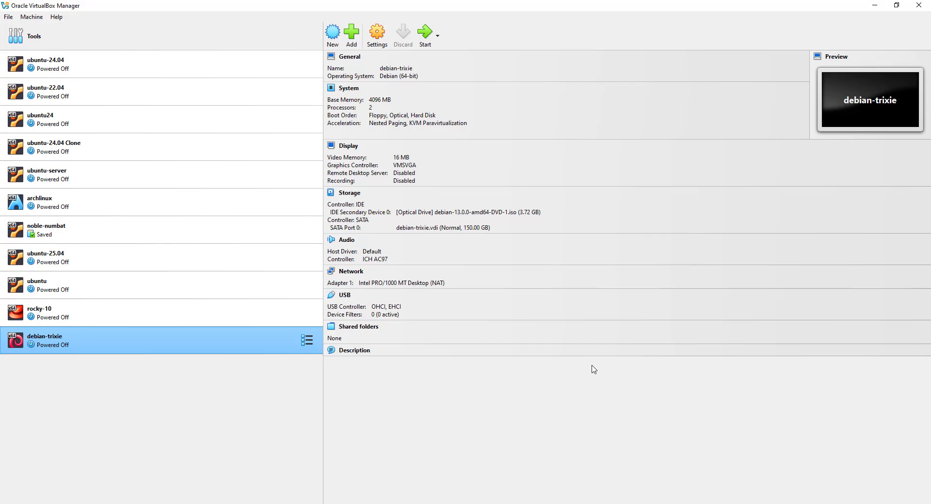
- Open the debian-trixie machine's settings and review its motherboard and processor configuration
left_click(377, 34)
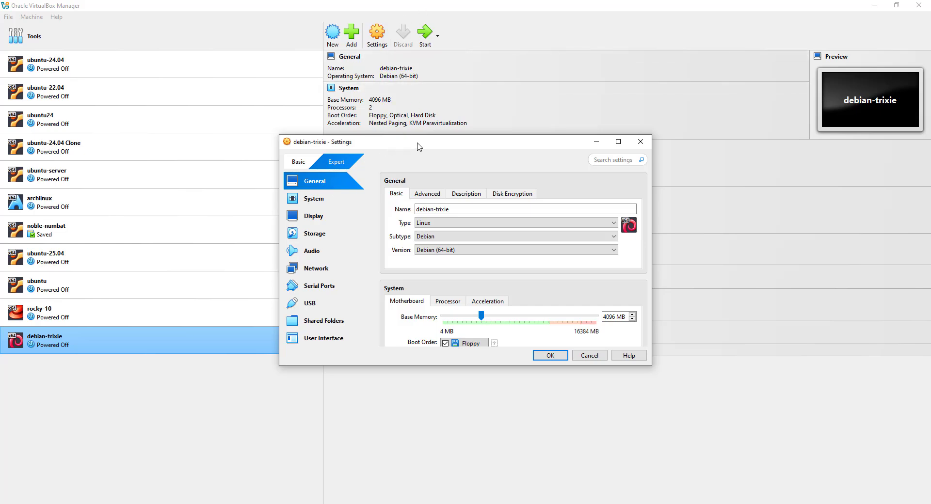
left_click_drag(418, 146, 415, 141)
left_click(309, 197)
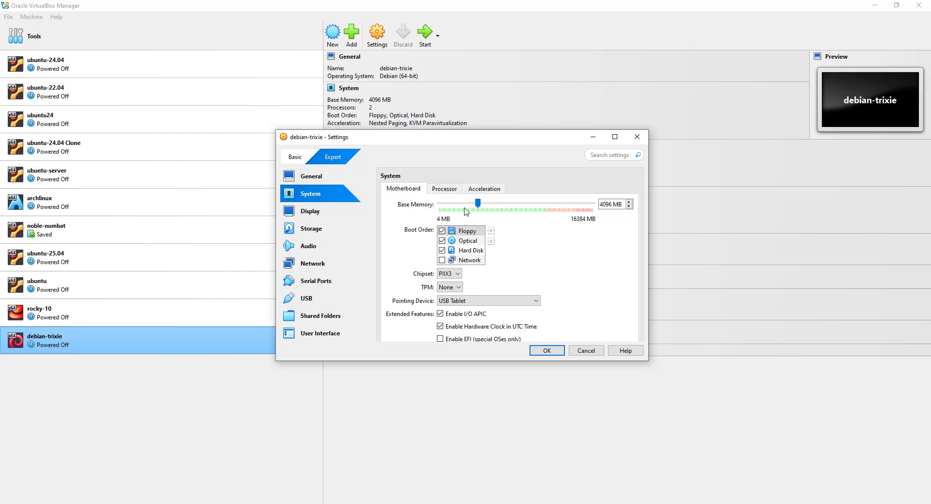
mouse_move(478, 204)
left_mouse_down()
mouse_move(488, 205)
mouse_move(466, 205)
left_mouse_up()
left_click(444, 189)
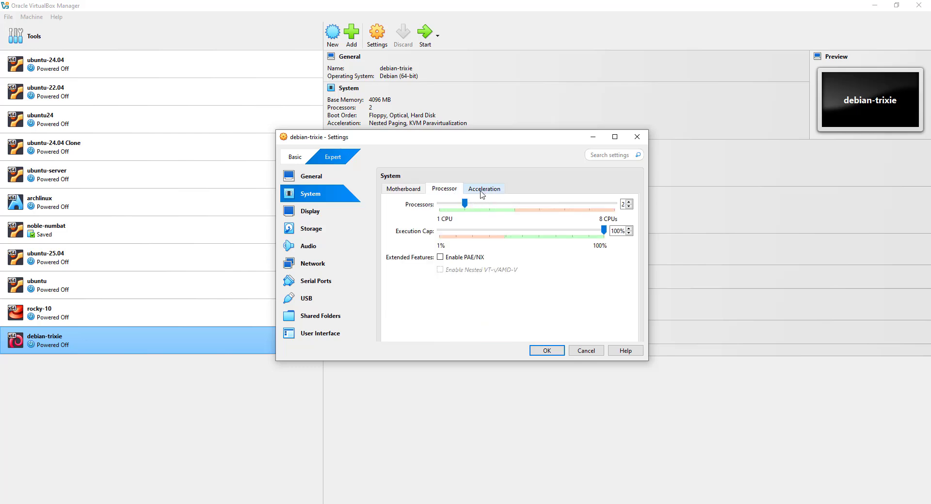
left_click(412, 191)
scroll(568, 297, "down", 2)
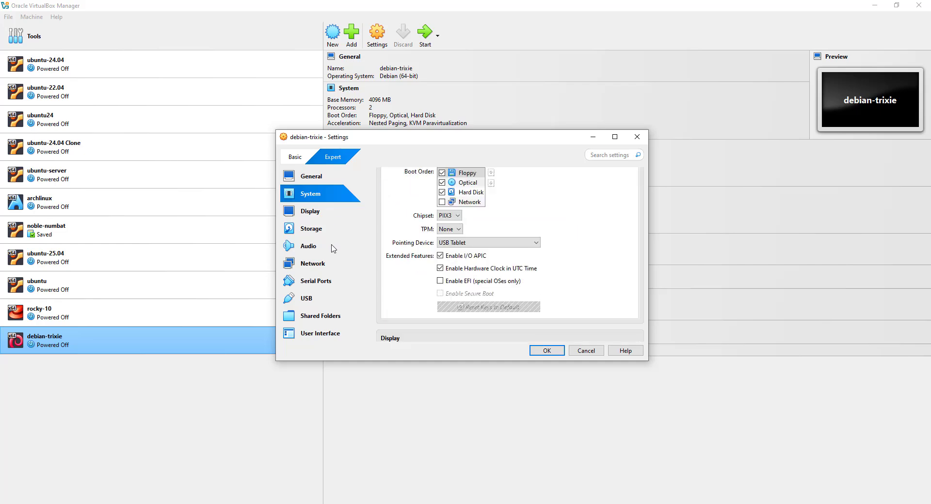
- Attach the debian-trixie machine's network Adapter 1 to Bridged Adapter and save the settings
left_click(333, 265)
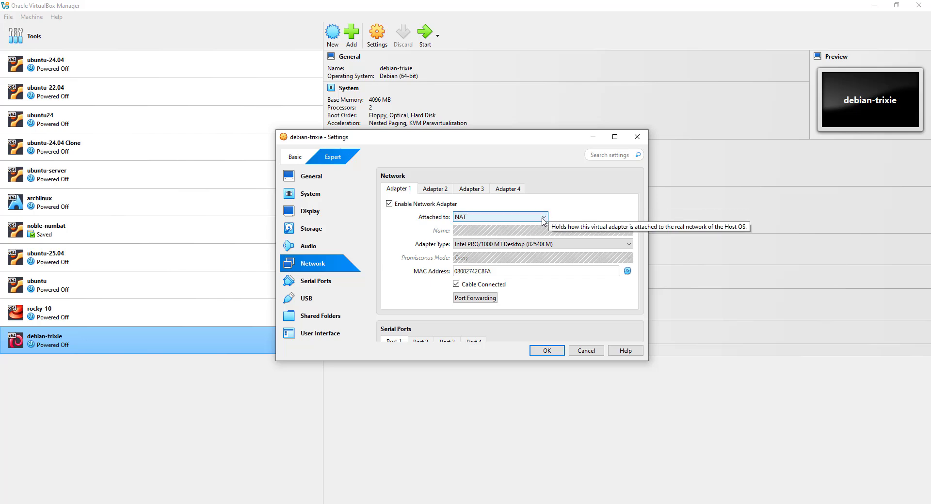
left_click(543, 221)
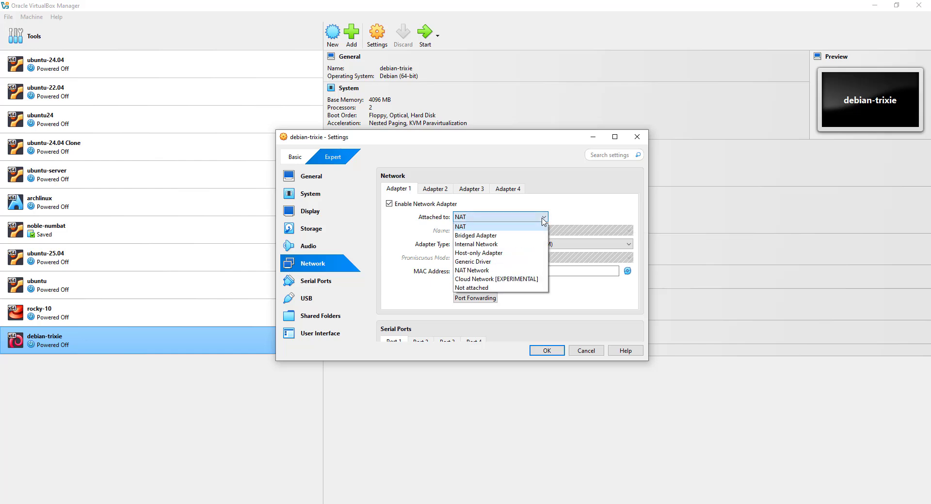
key("Escape")
left_click(485, 236)
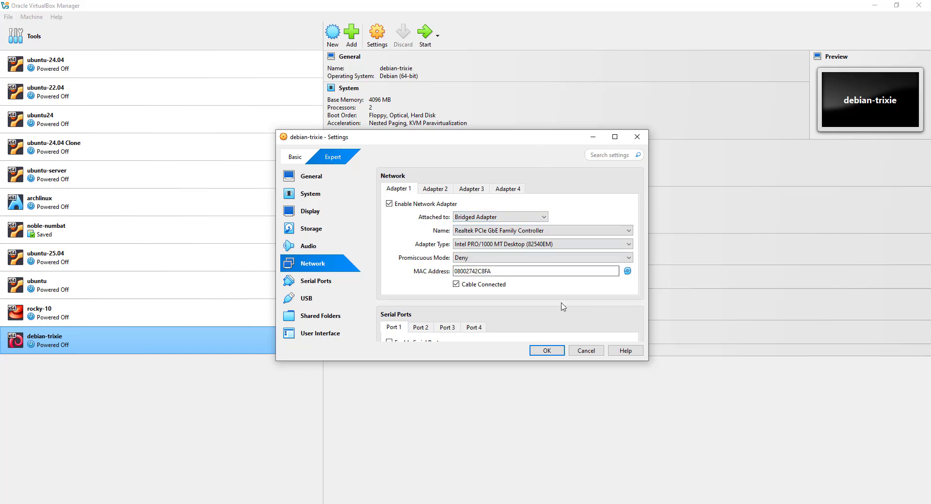
left_click(547, 353)
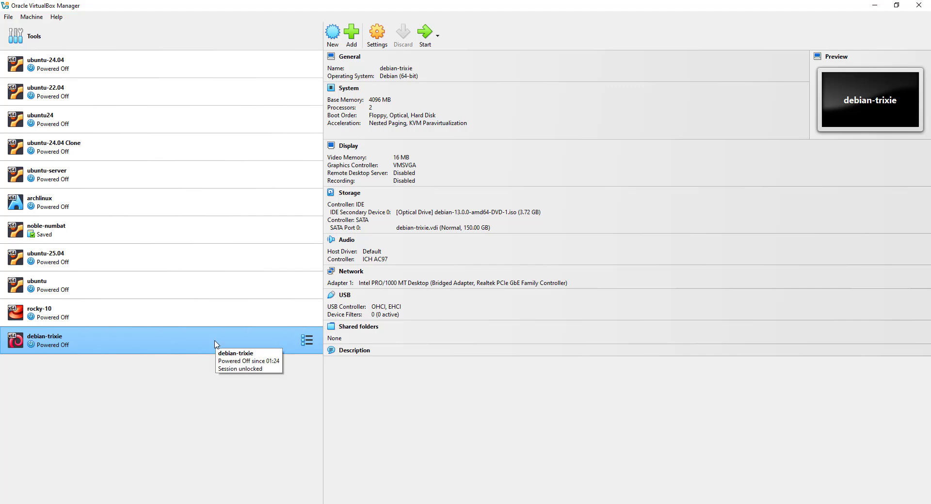
- Start the debian-trixie machine, maximize its window and launch the Graphical install
left_click(425, 32)
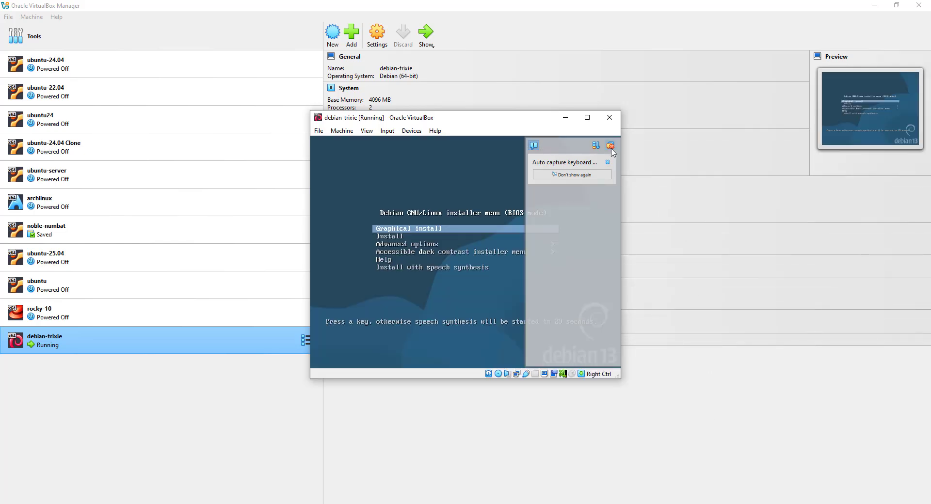
left_click(610, 146)
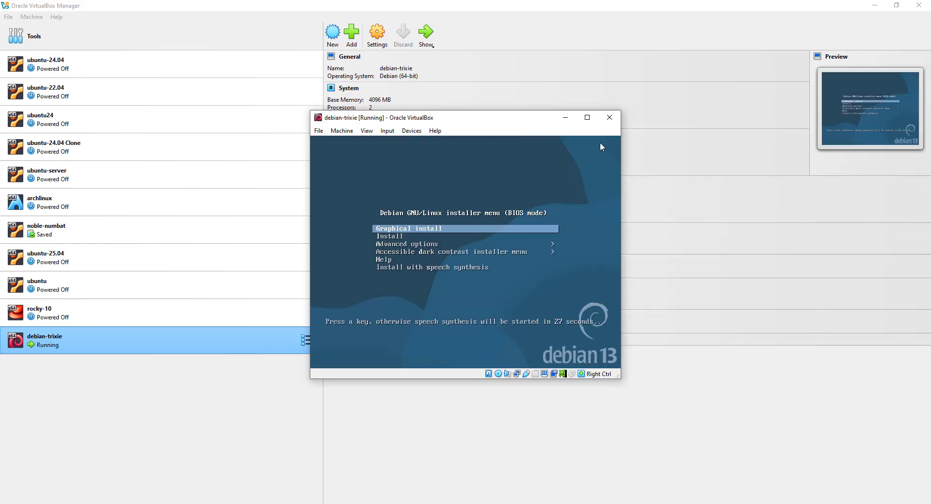
left_click(587, 118)
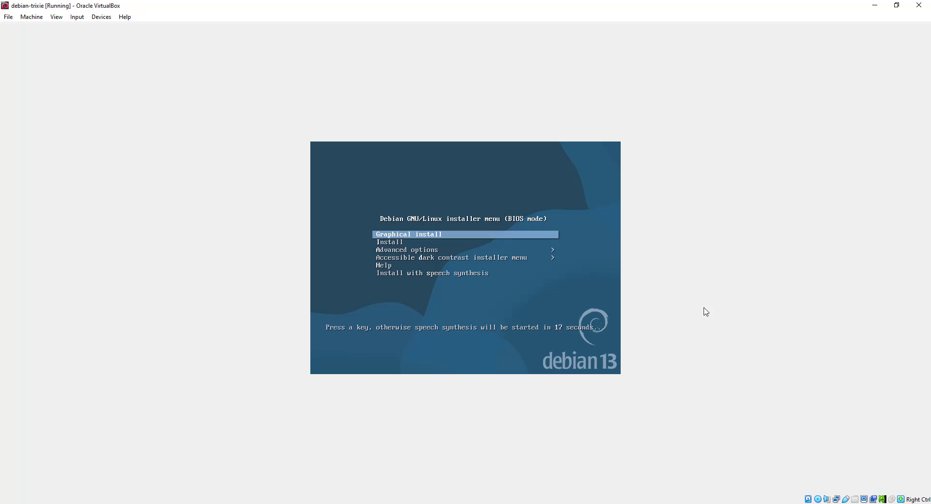
key("Return")
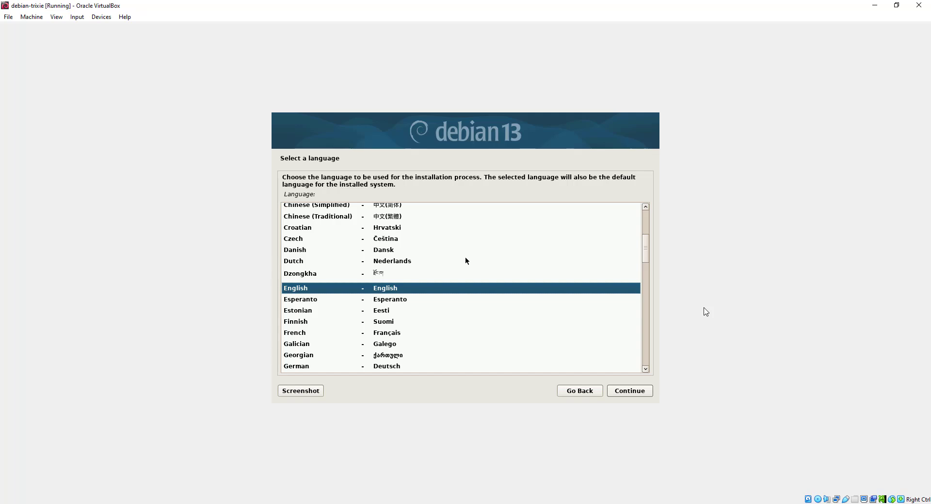
- Accept English as the installation language and choose other as the location, with Africa as the region
left_click(639, 392)
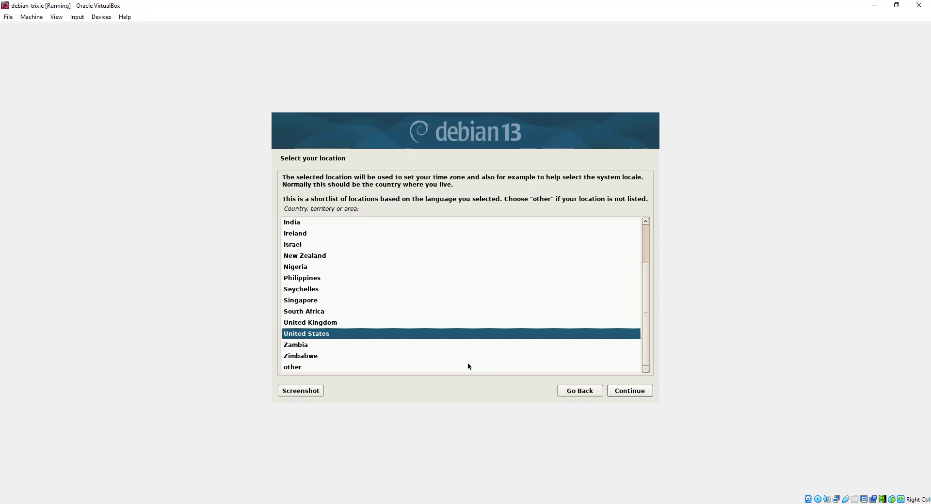
key("Down")
key("Down")
key("Down")
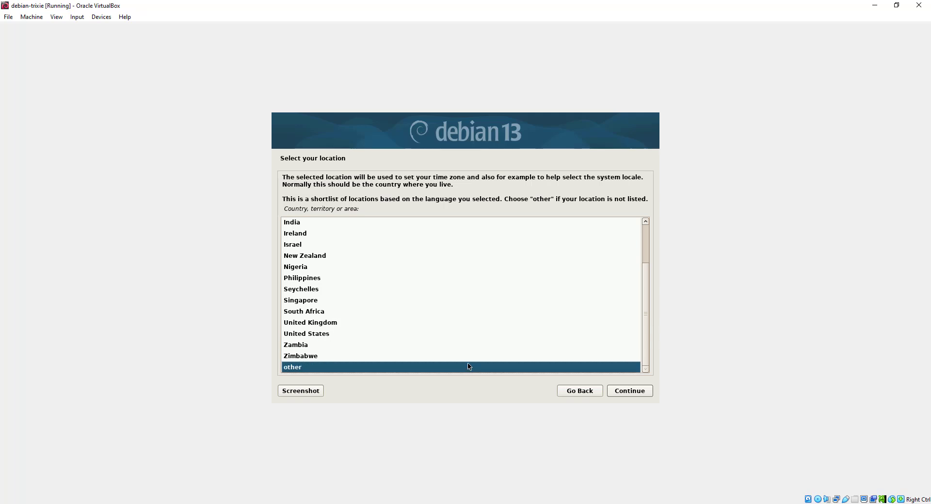
key("Return")
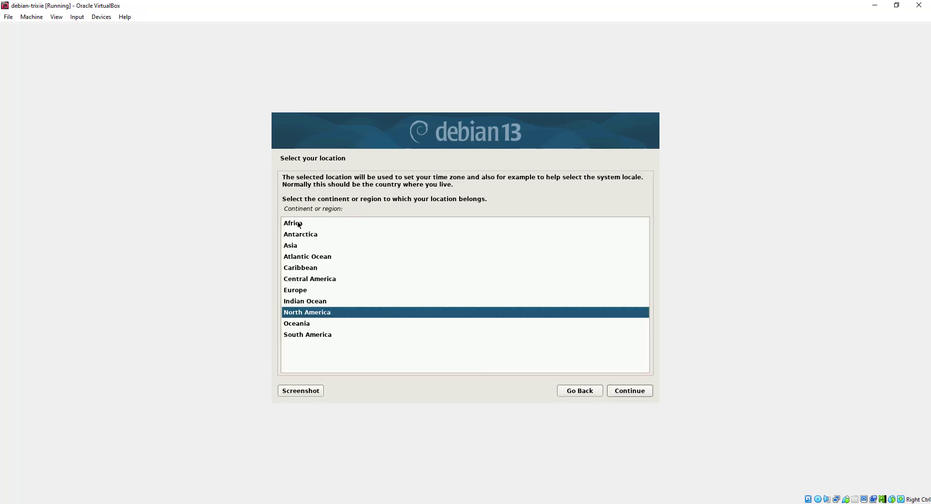
left_click(300, 224)
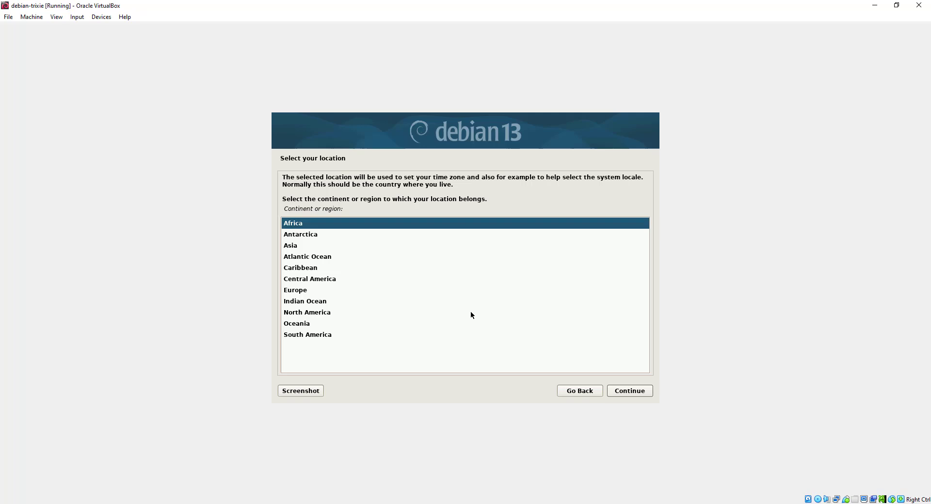
left_click(638, 396)
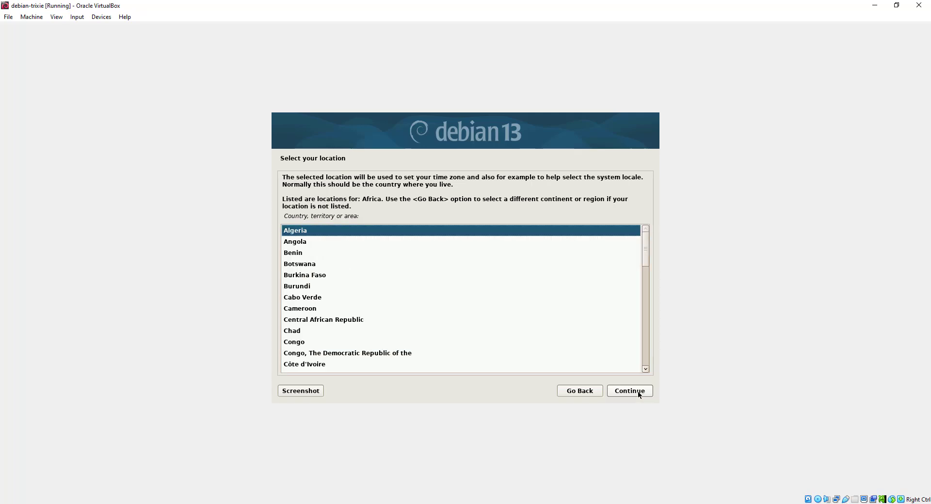
- Choose Kenya as the country, with the United States en_US.UTF-8 locale and the American English keymap
type("k")
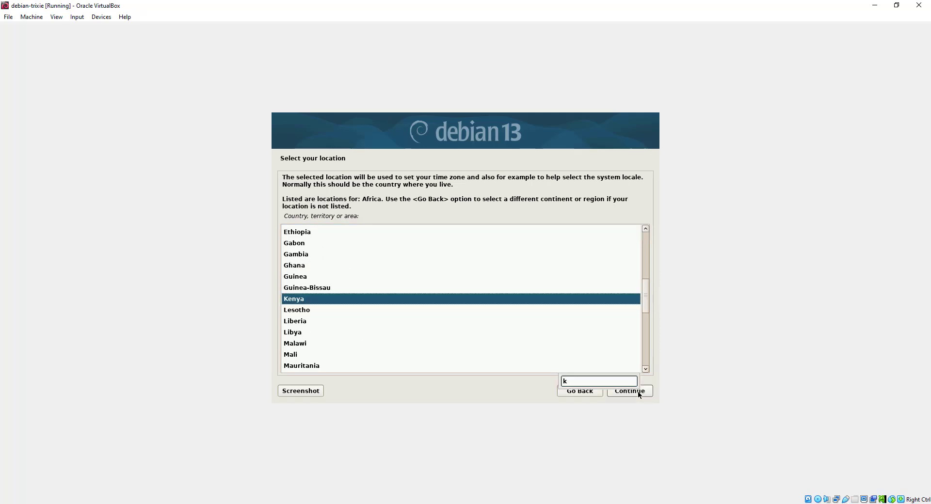
left_click(638, 393)
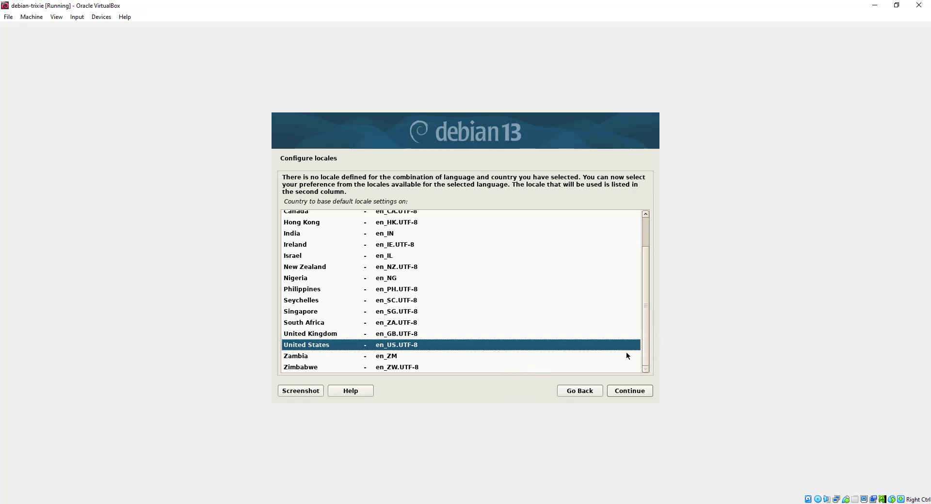
left_click(633, 393)
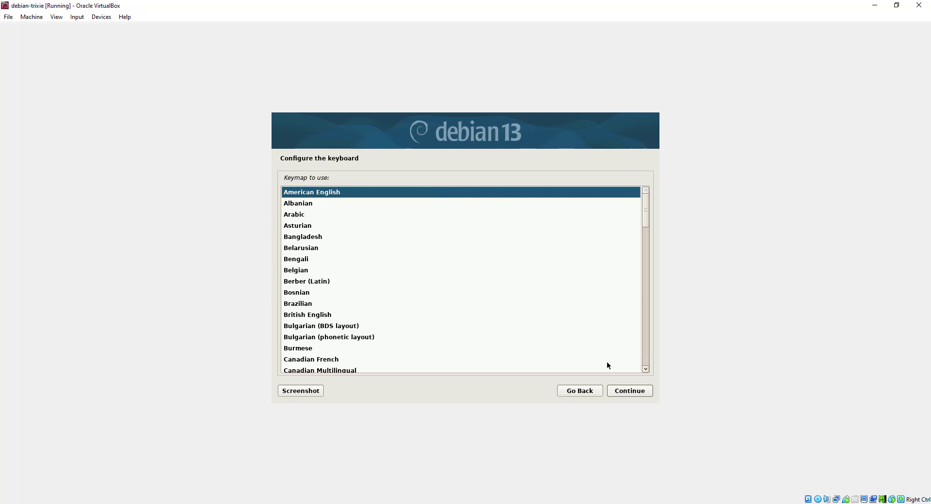
left_click(636, 391)
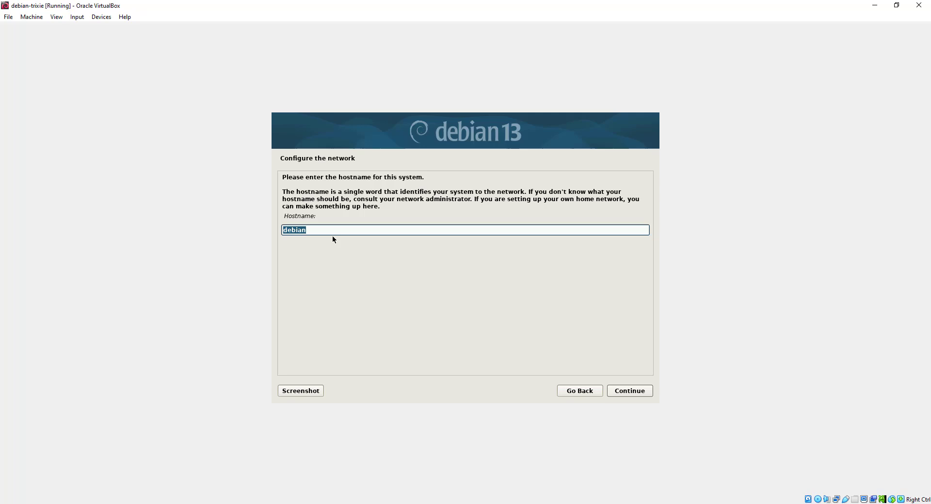
- Configure the network with debian as the hostname and an empty domain name
left_click(313, 228)
left_click(627, 394)
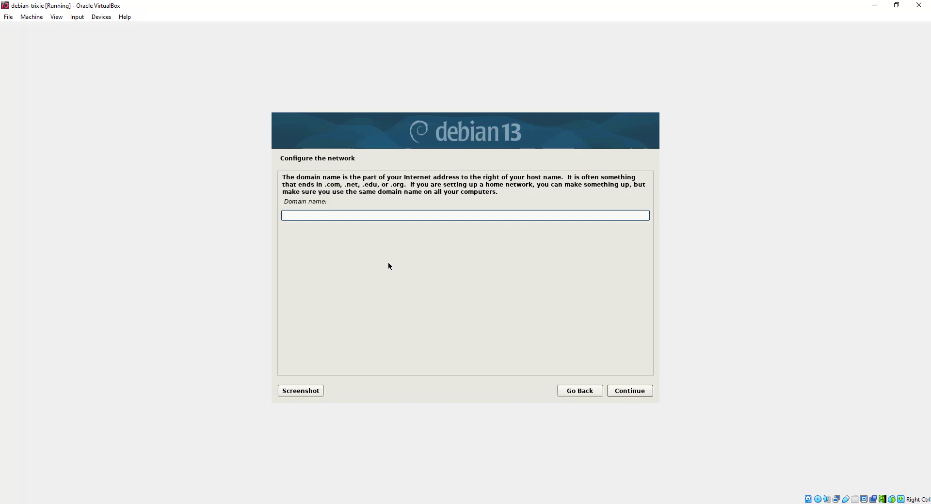
left_click(641, 391)
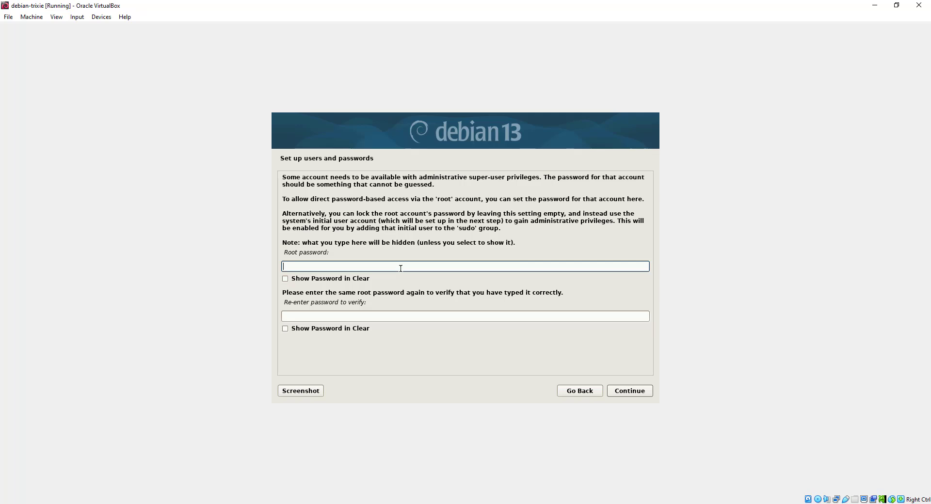
- Enter the root password, repeat it for verification and submit it
type("●●●●●●●●●●●")
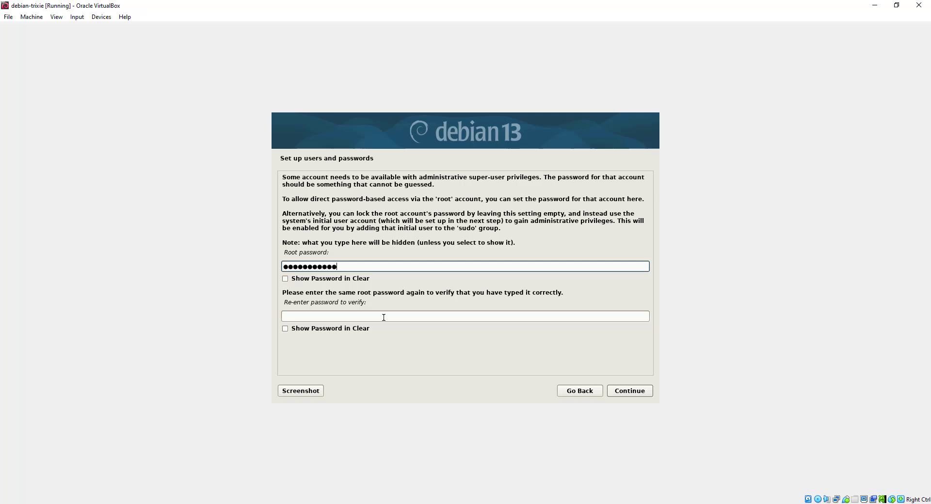
left_click(383, 318)
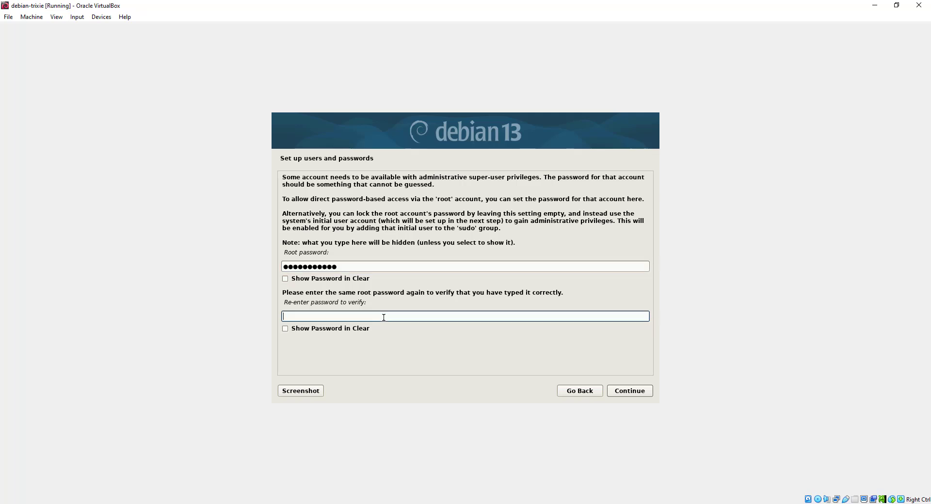
type("●●●●●●●●●●●")
left_click(627, 390)
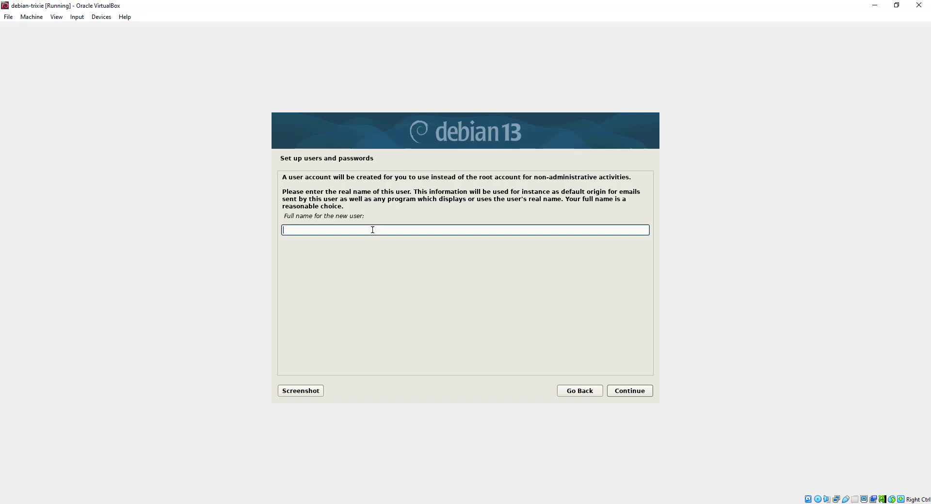
- Enter the new user's full name and accept the suggested account username
type("james")
left_click(629, 391)
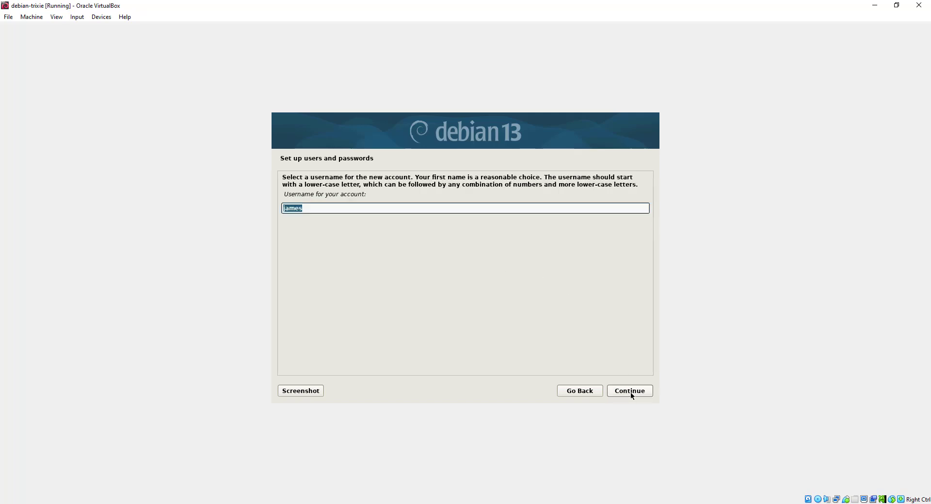
left_click(320, 209)
left_click_drag(320, 209, 283, 209)
left_click(646, 391)
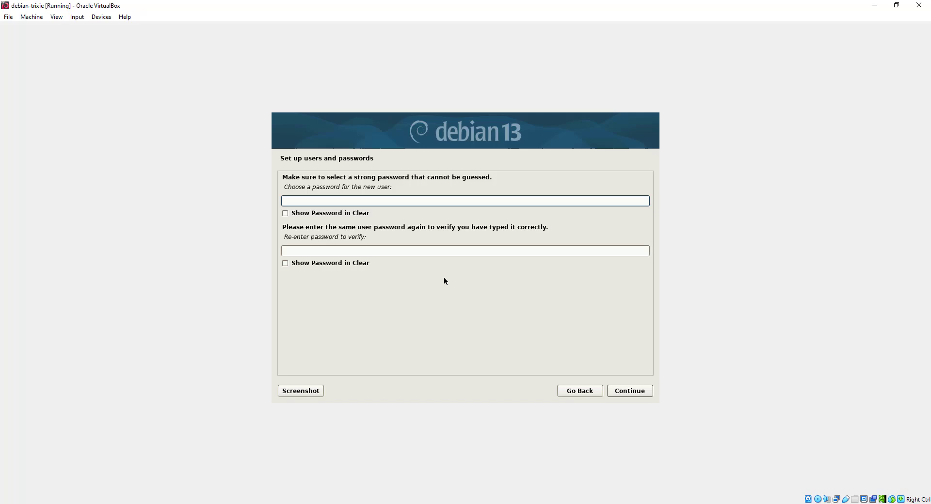
- Enter the new user's account password, repeat it for verification and submit it
type("●●●●●●●●●●●●")
left_click(446, 252)
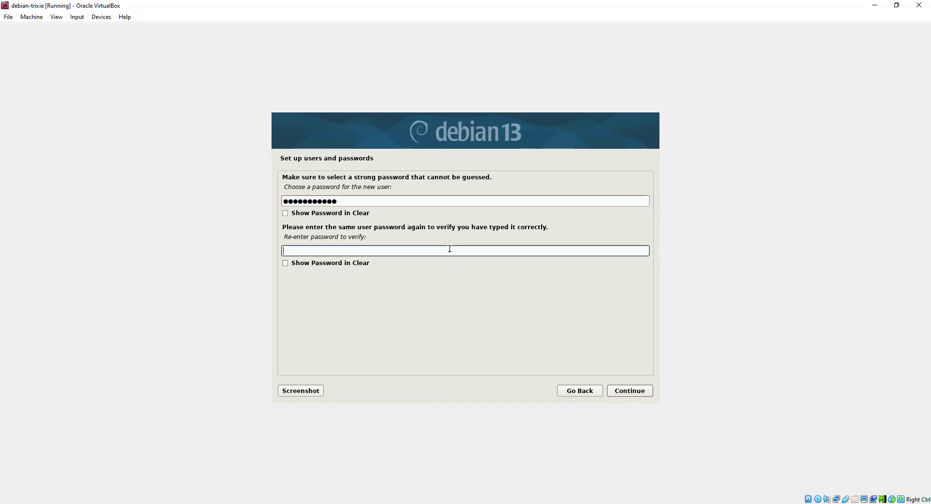
type("●●●●●●●●●●●●")
left_click(622, 395)
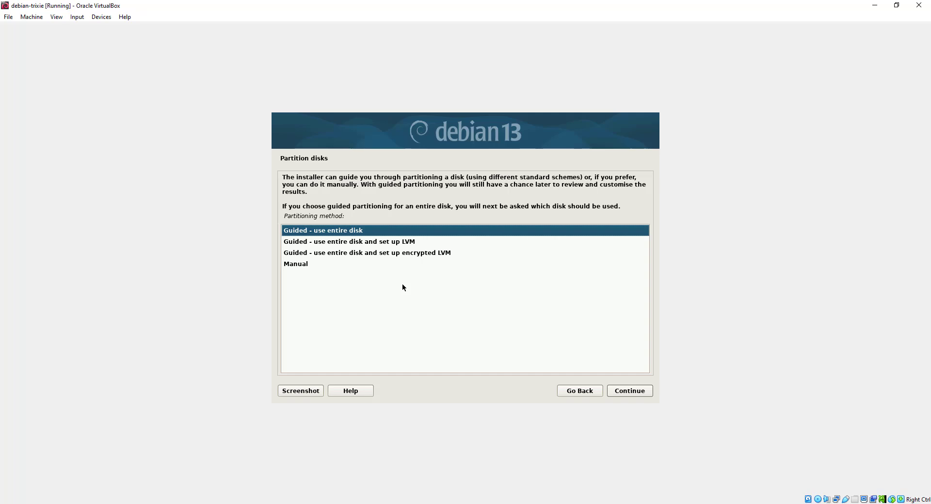
- Choose Manual partitioning and create a new empty partition table on the sda VBOX HARDDISK
left_click(304, 265)
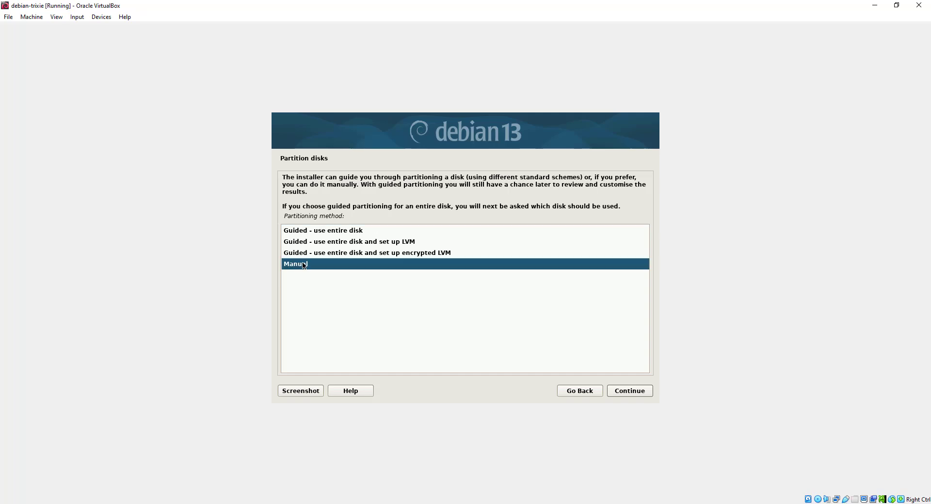
left_click(632, 392)
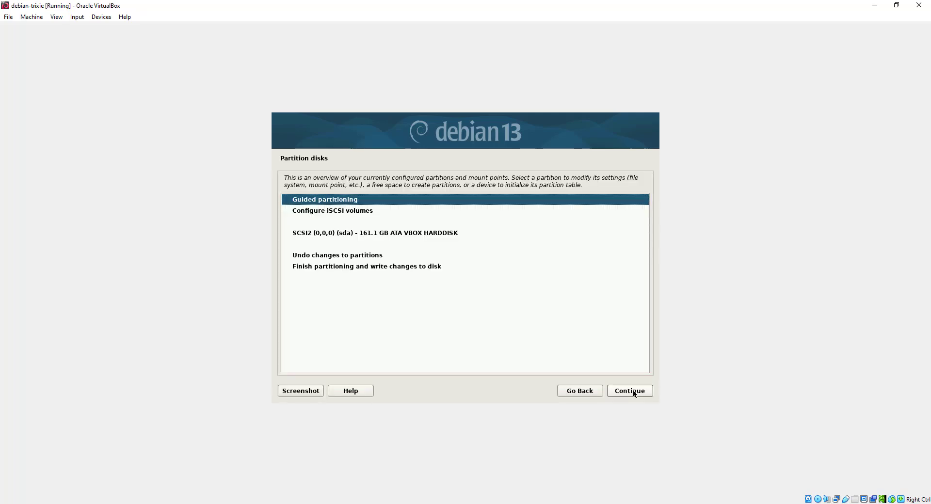
left_click(437, 235)
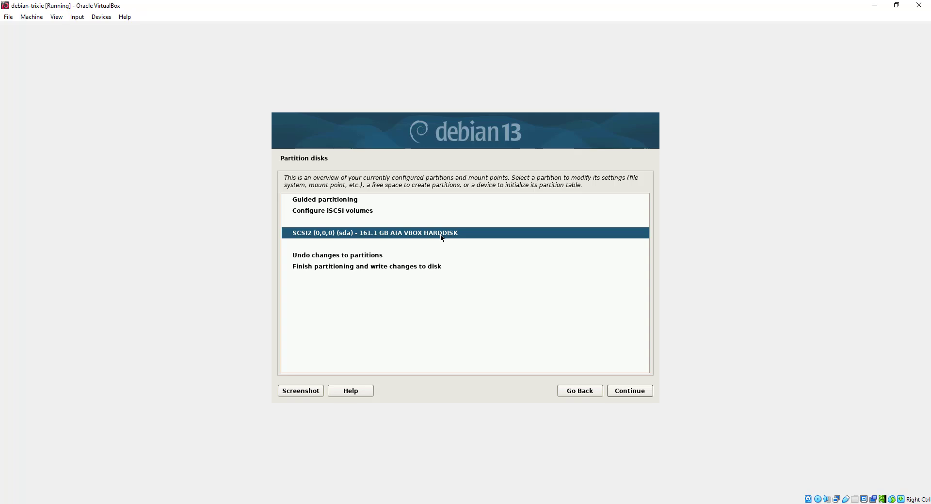
left_click(643, 391)
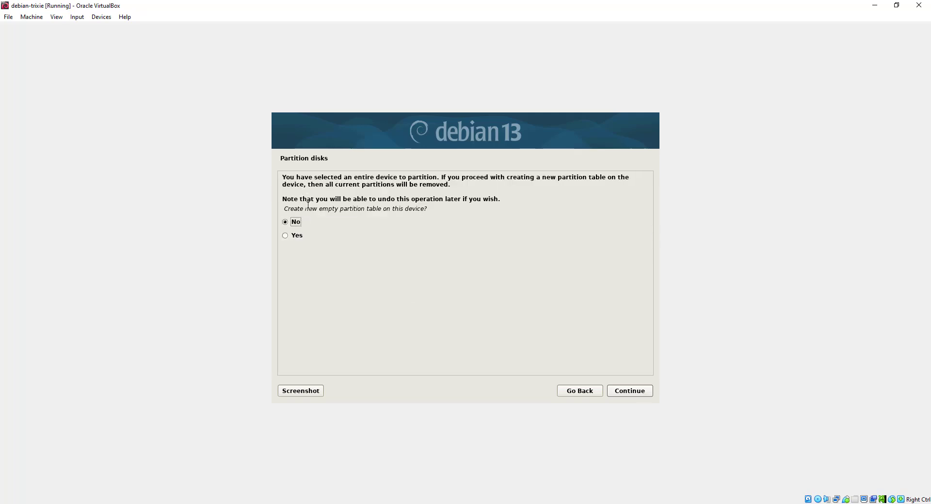
left_click(296, 235)
left_click(636, 391)
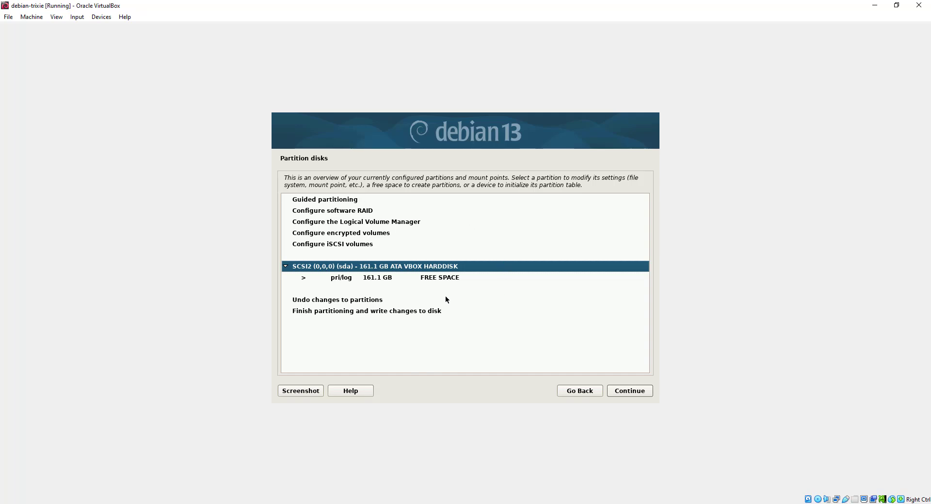
- Create a 40 GB primary partition at the beginning of the free space, using Ext4 with mount point /
left_click(385, 279)
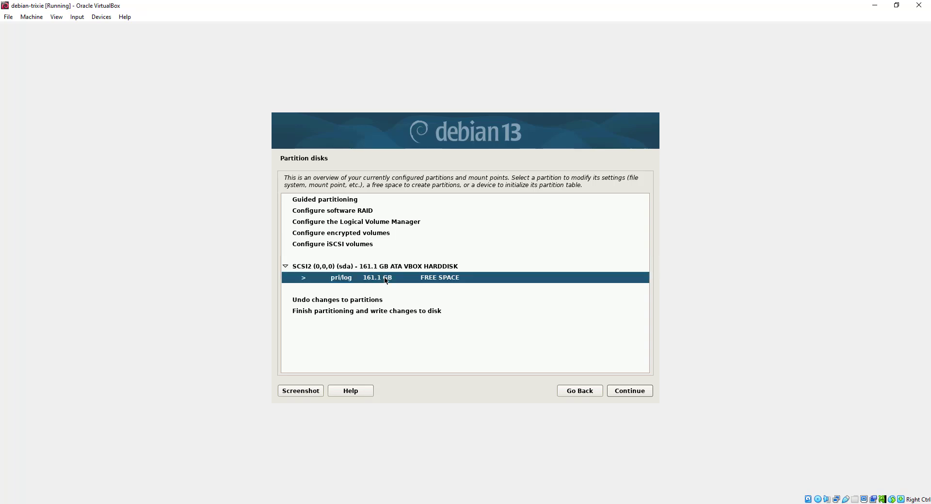
left_click(632, 391)
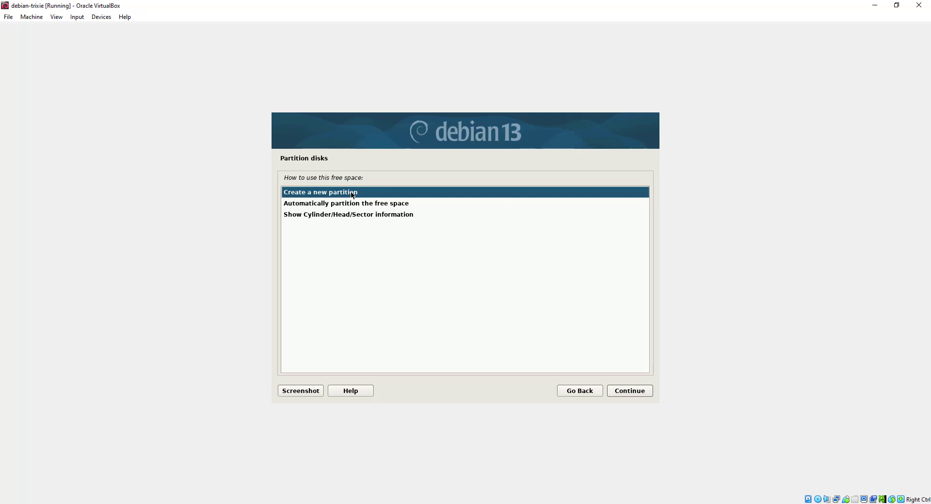
left_click(644, 390)
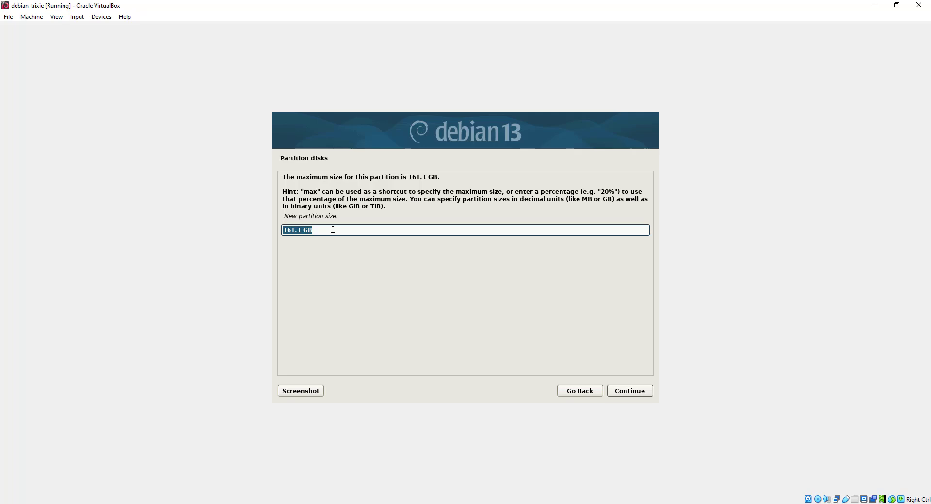
type("40GB")
left_click(630, 392)
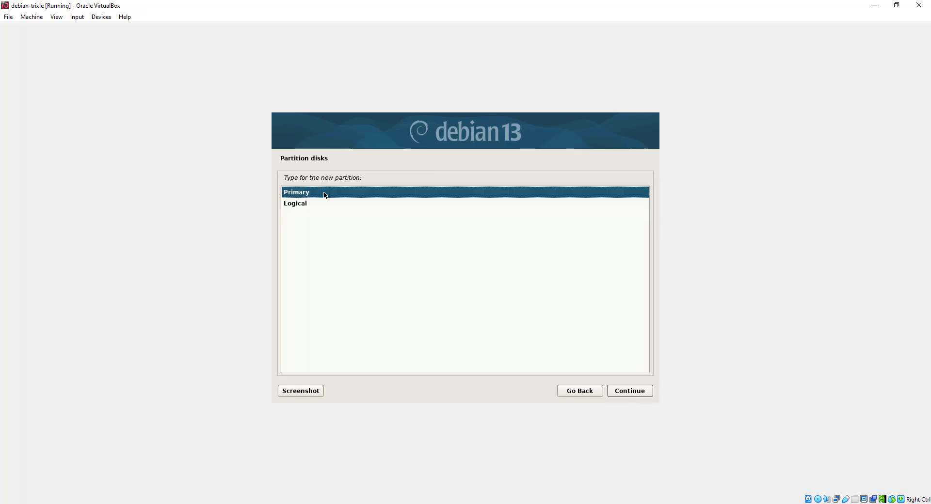
left_click(639, 395)
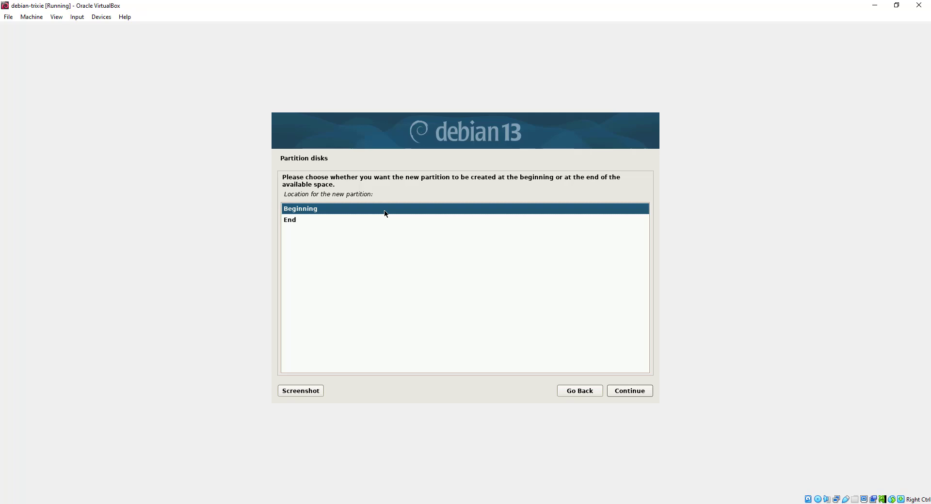
left_click(633, 391)
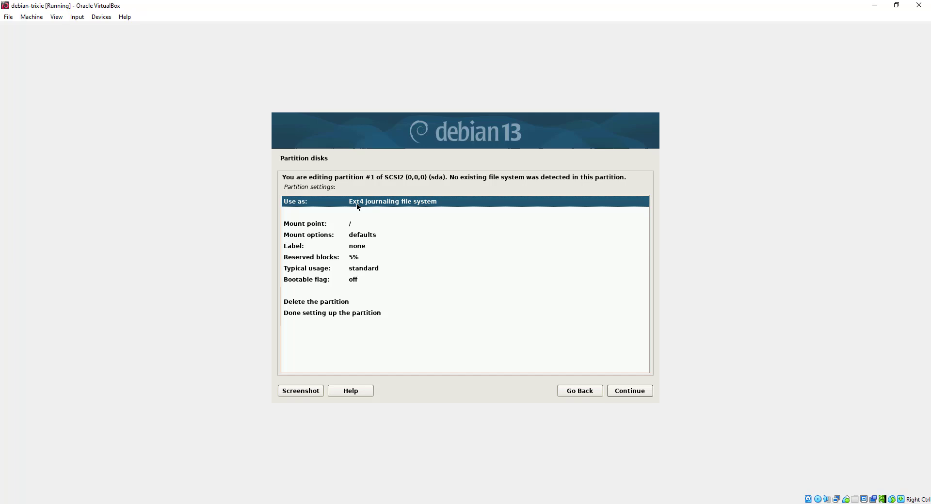
left_click(335, 226)
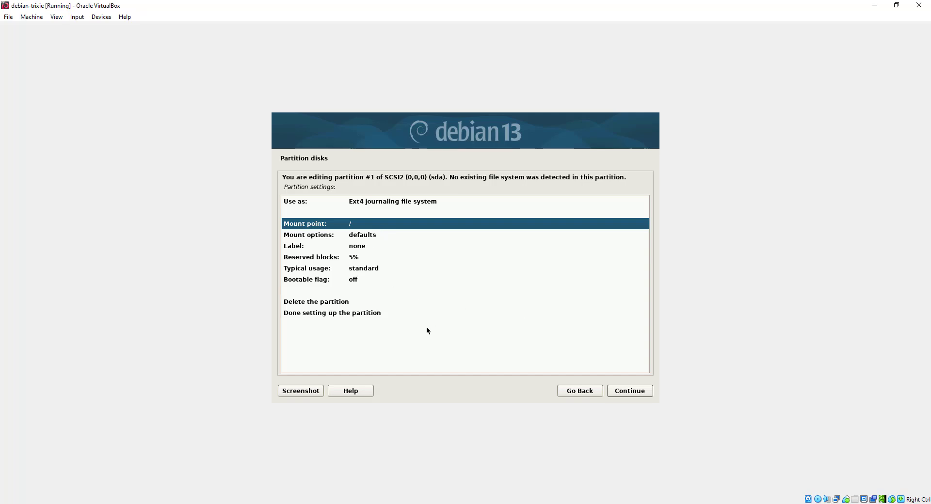
left_click(327, 314)
left_click(630, 391)
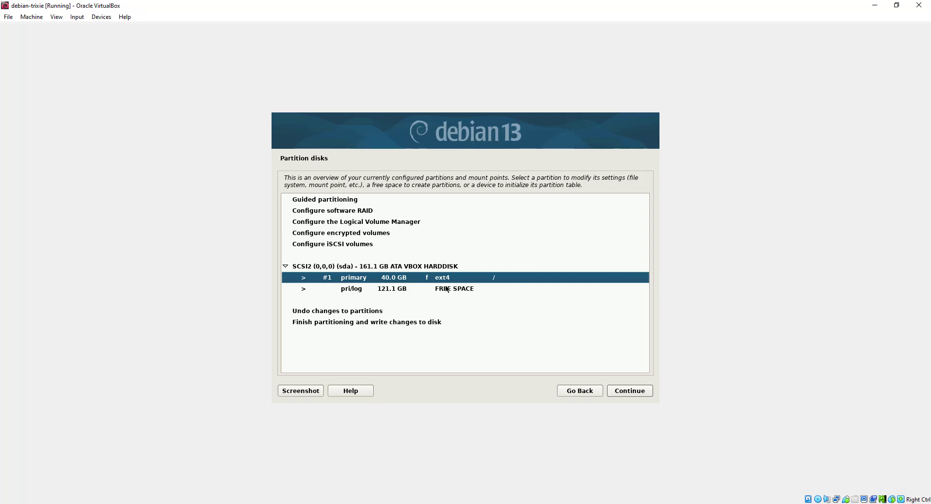
- Create a 100 GB primary partition at the beginning of the remaining free space, using Ext4 with mount point /home
left_click(401, 292)
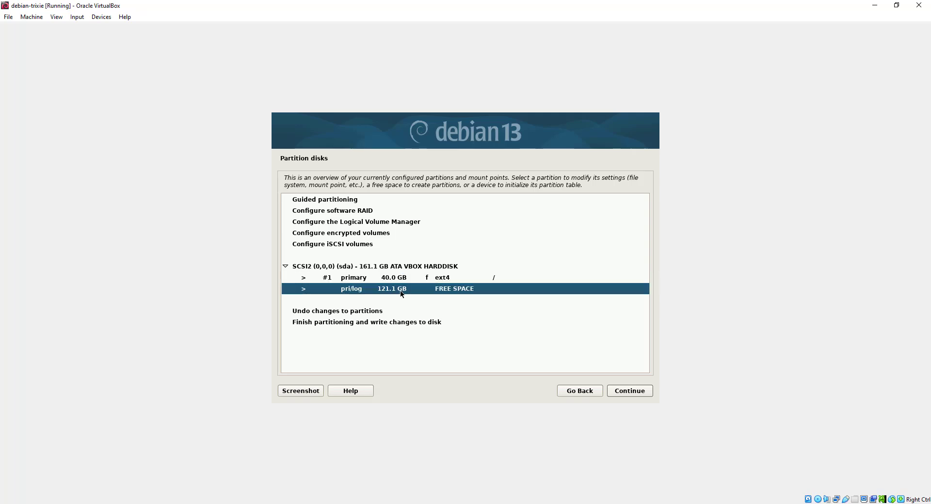
left_click(630, 391)
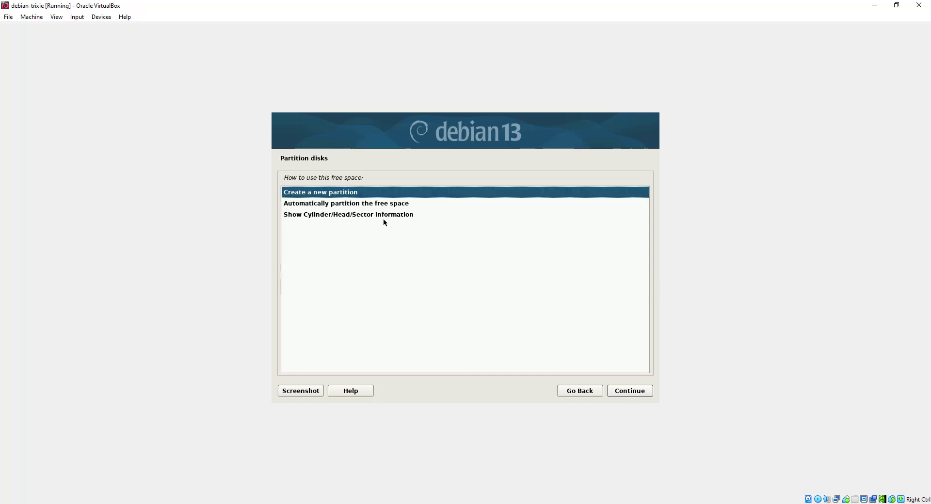
left_click(629, 391)
type("1")
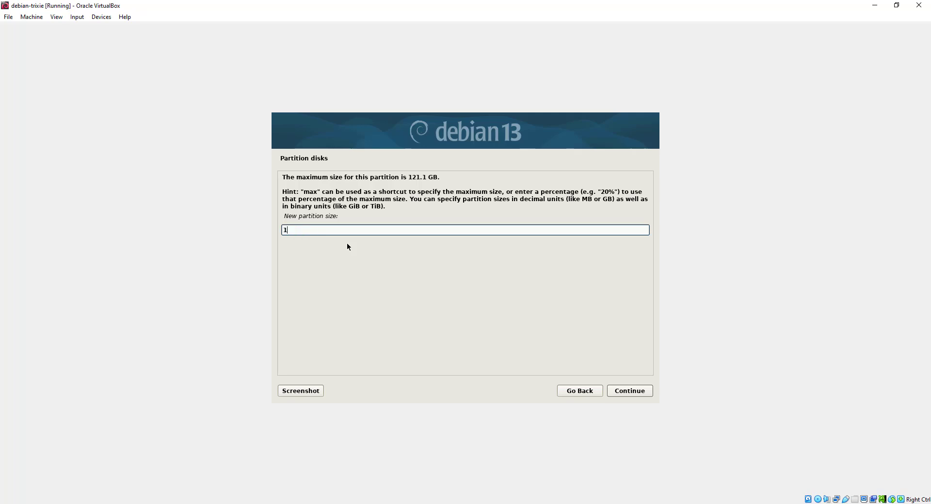
type("00GB")
left_click(628, 392)
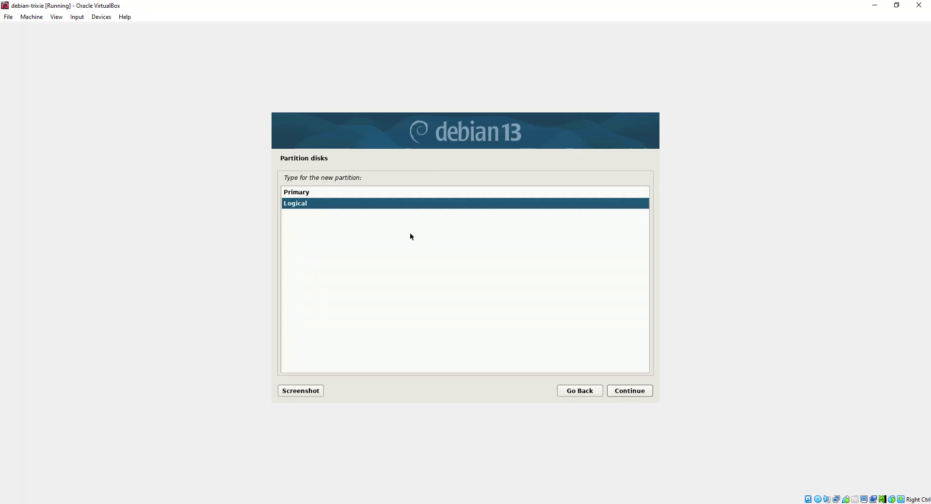
left_click(374, 196)
left_click(629, 392)
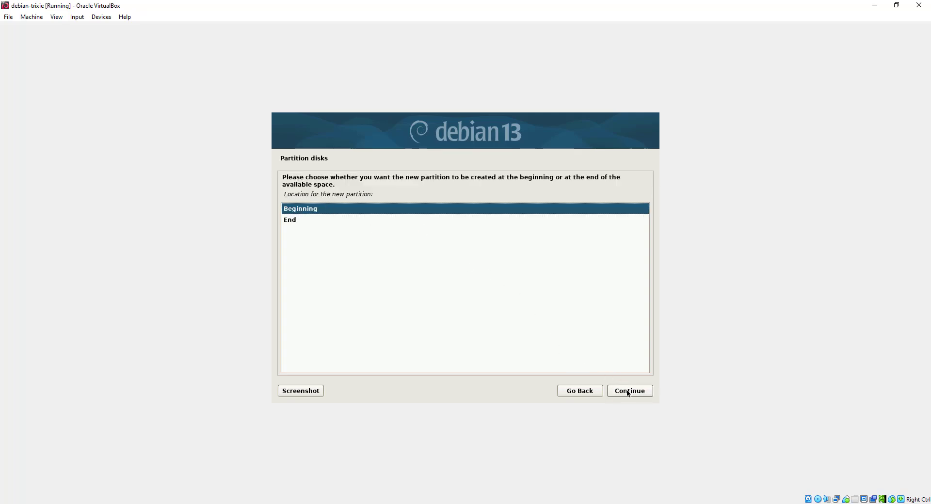
left_click(627, 390)
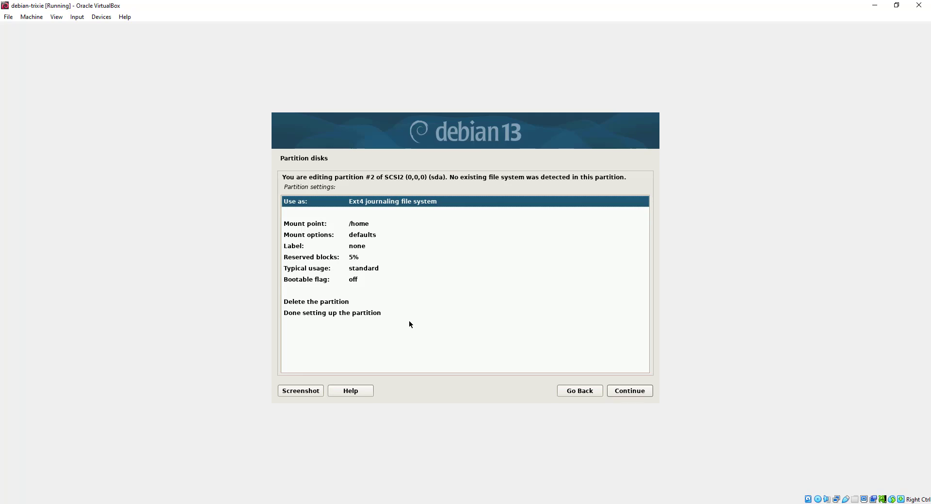
left_click(359, 226)
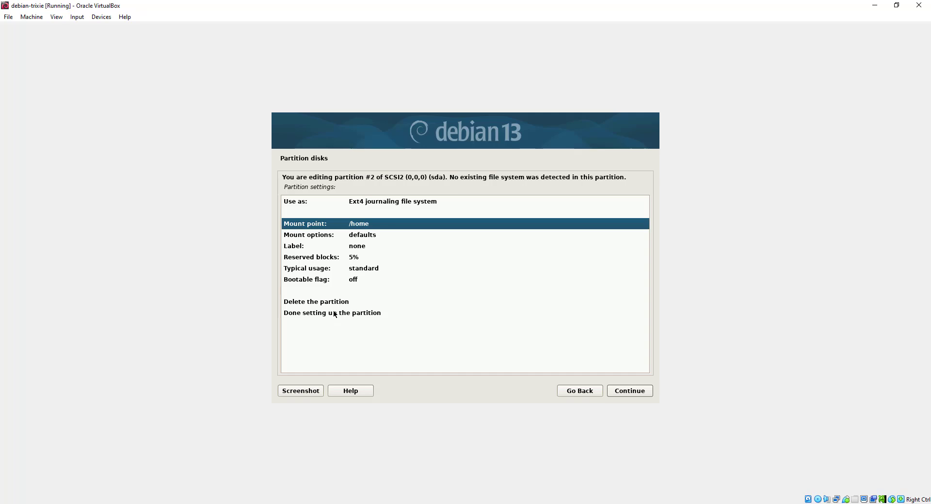
left_click(354, 313)
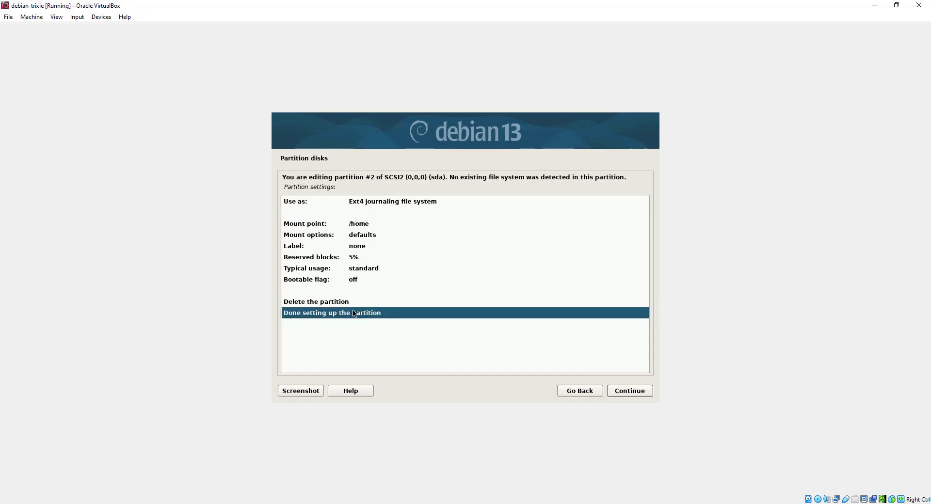
left_click(622, 391)
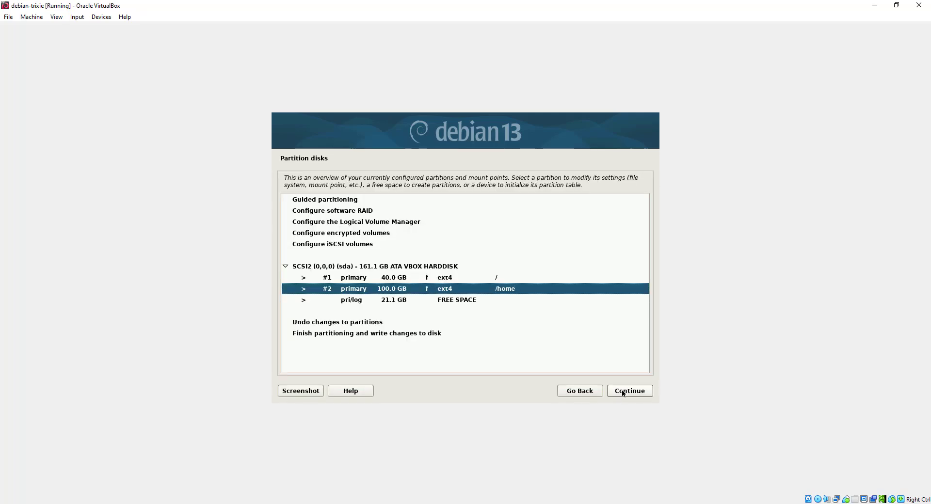
- Create an 8 GB primary partition at the beginning of the remaining free space
left_click(457, 280)
left_click(437, 289)
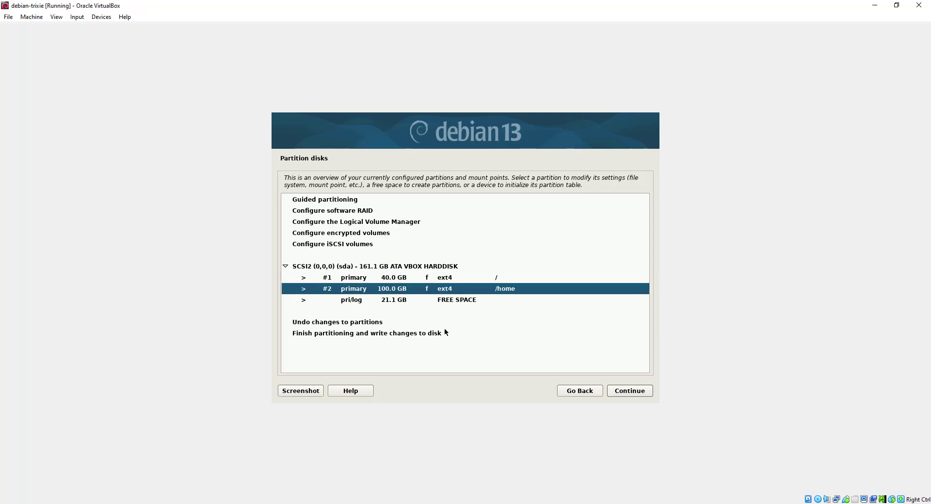
left_click(397, 299)
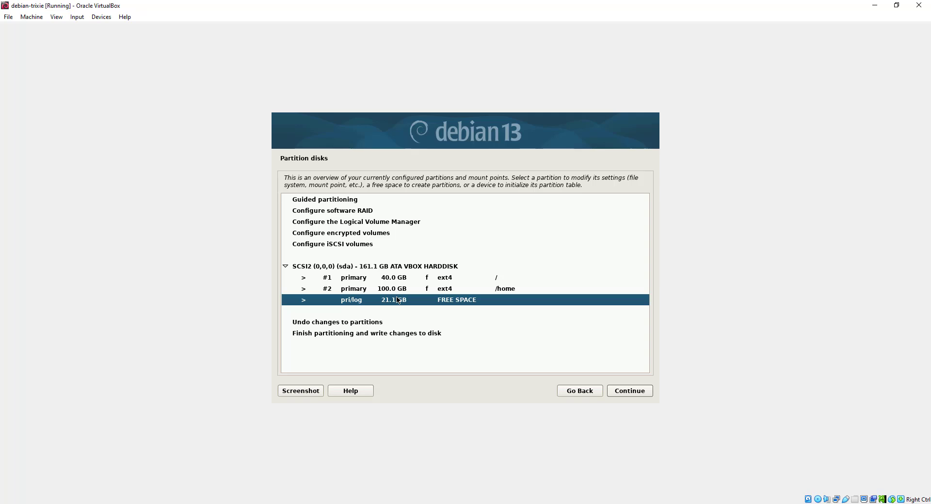
left_click(640, 390)
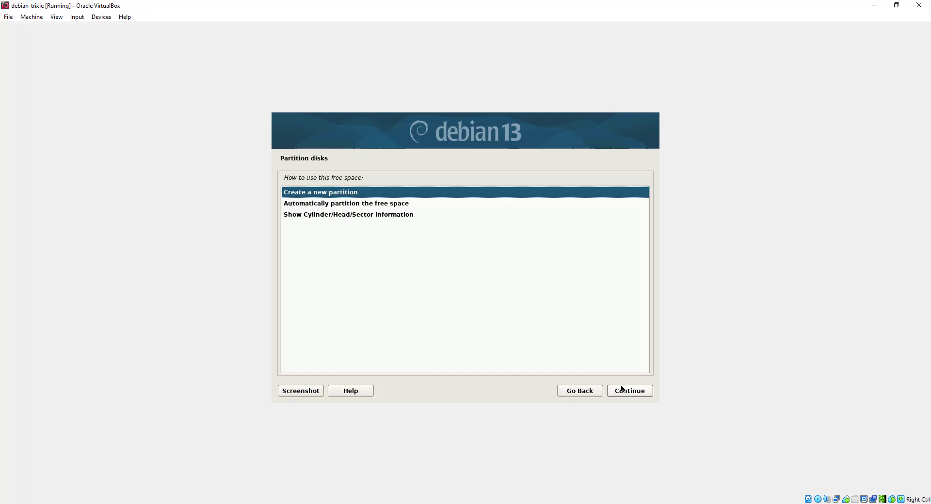
left_click(649, 393)
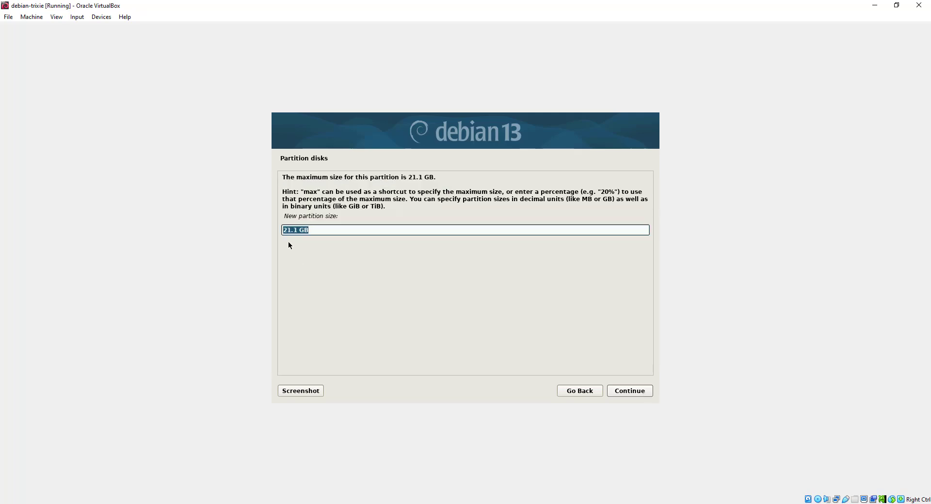
type("8GB")
left_click(627, 391)
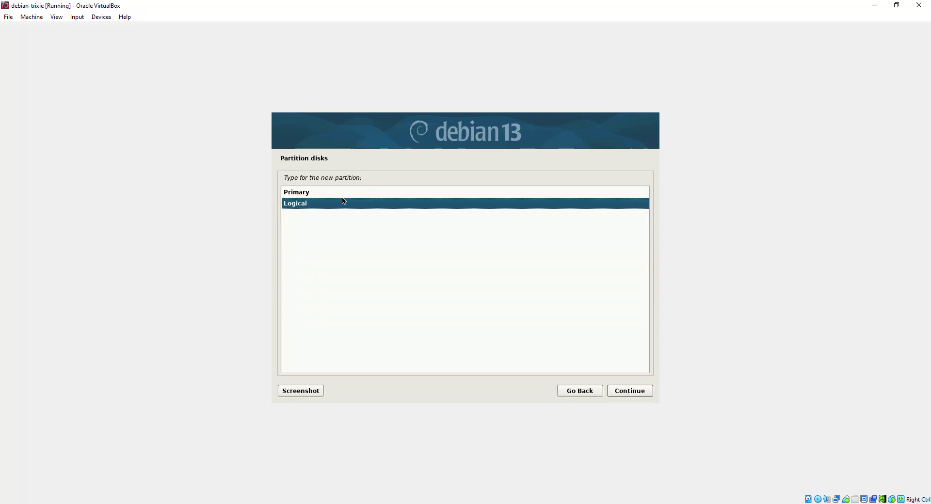
left_click(346, 194)
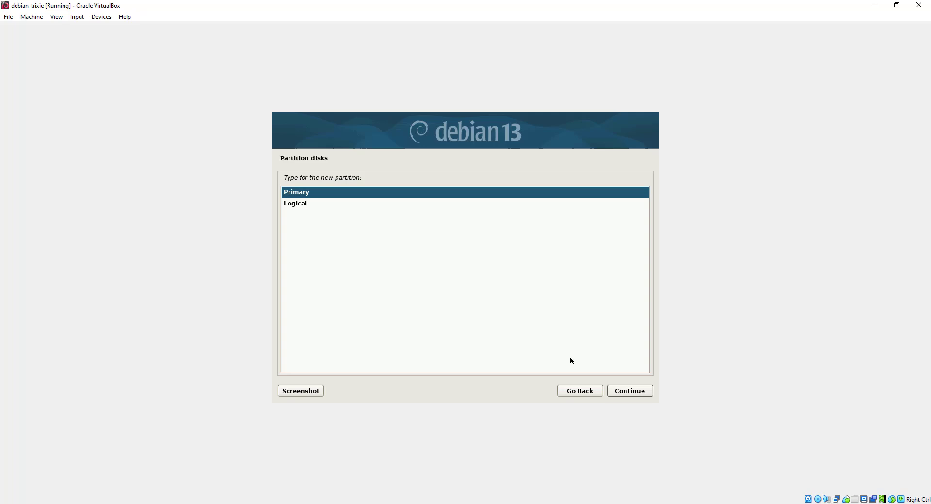
left_click(636, 392)
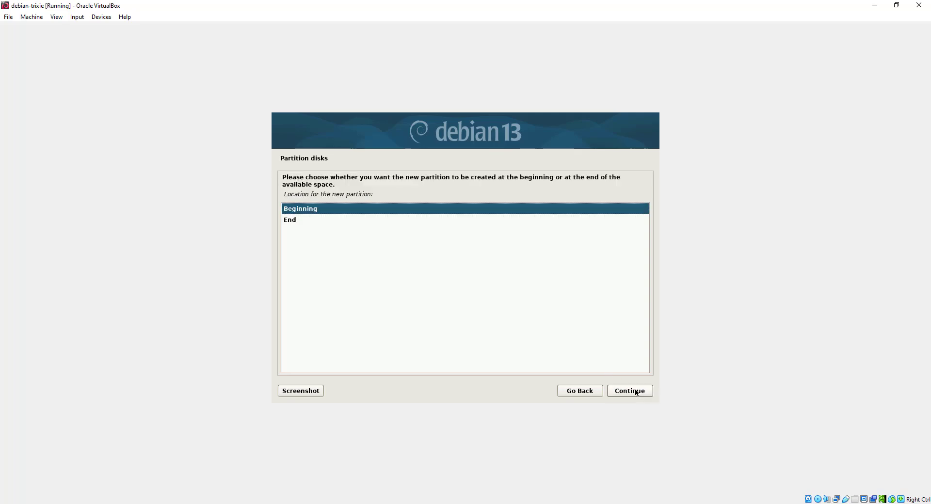
left_click(626, 390)
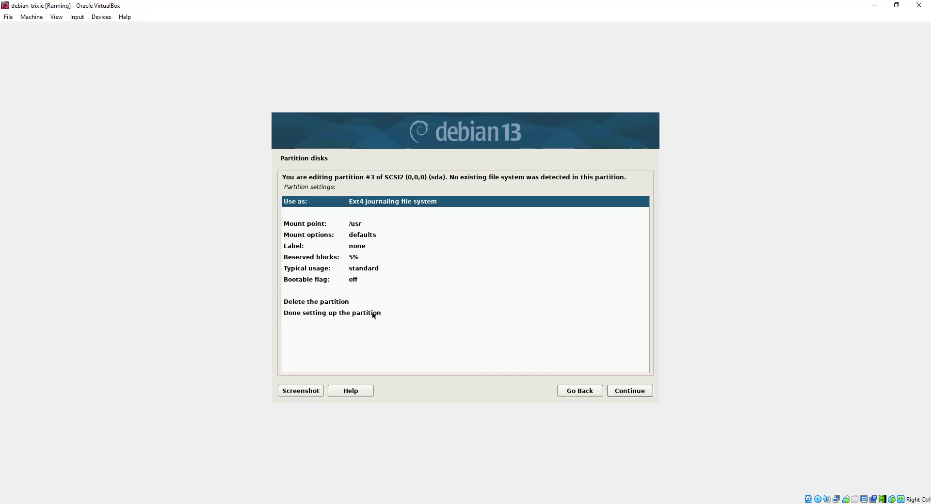
- Set partition #3 to be used as swap area and finish setting up the partition
left_click(629, 391)
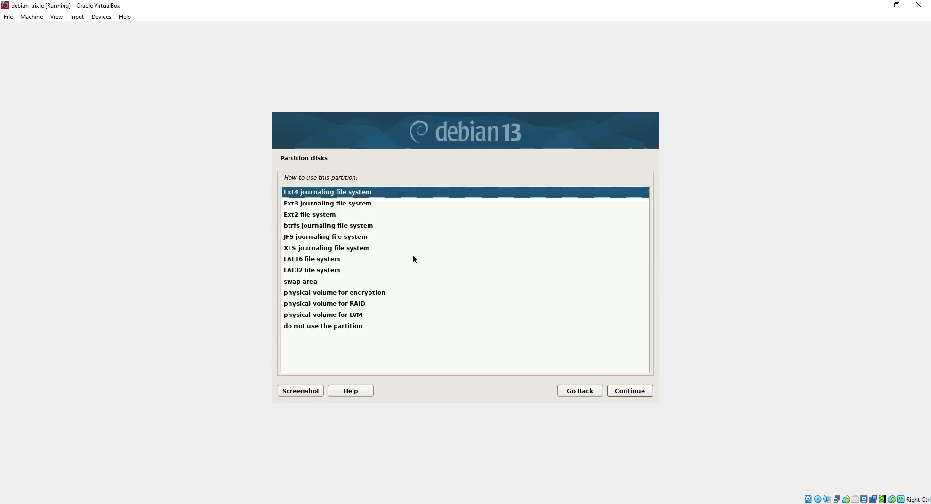
left_click(311, 285)
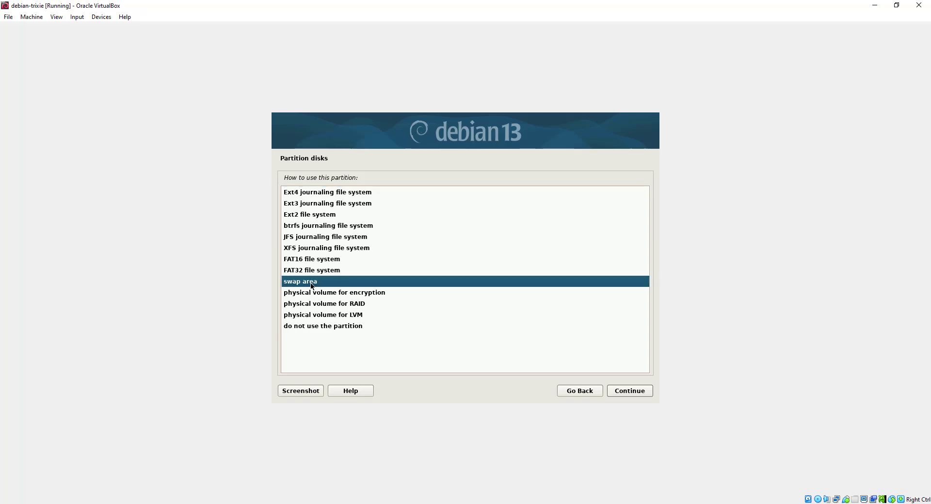
left_click(622, 393)
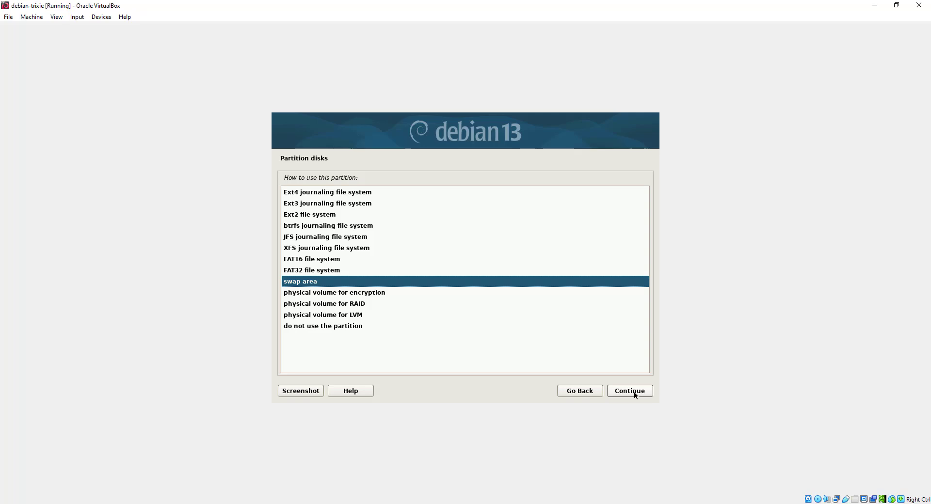
left_click(620, 392)
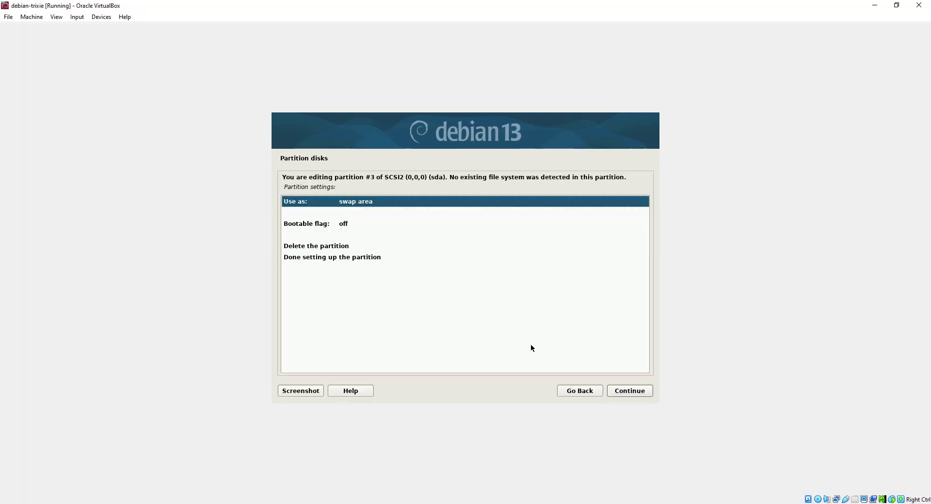
left_click(359, 257)
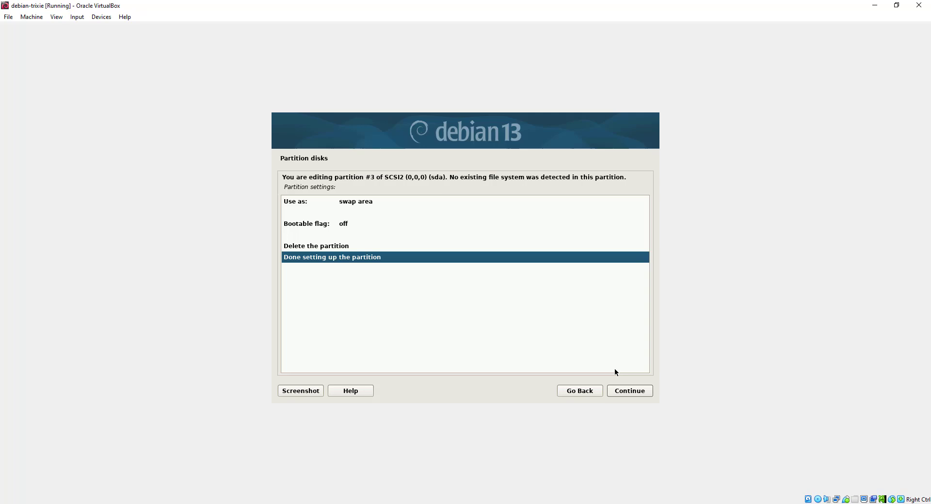
left_click(632, 392)
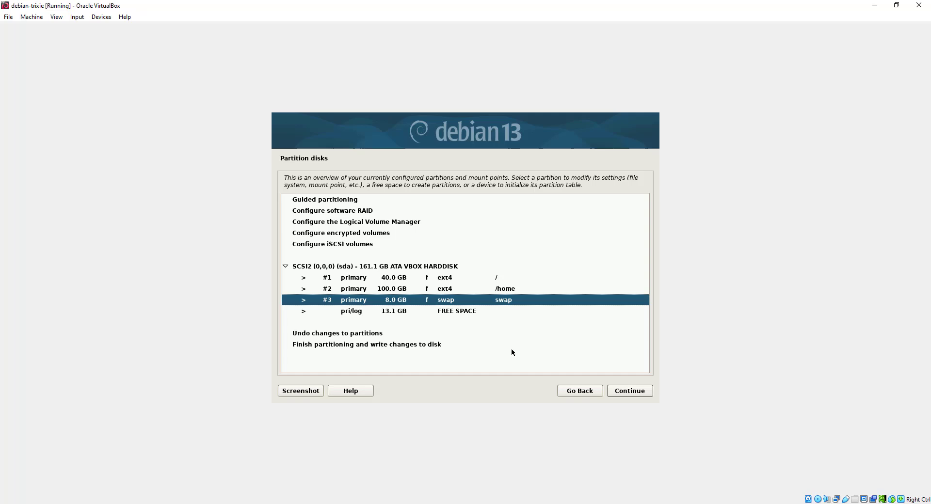
- Finish partitioning and agree to write the changes to disk
left_click(341, 346)
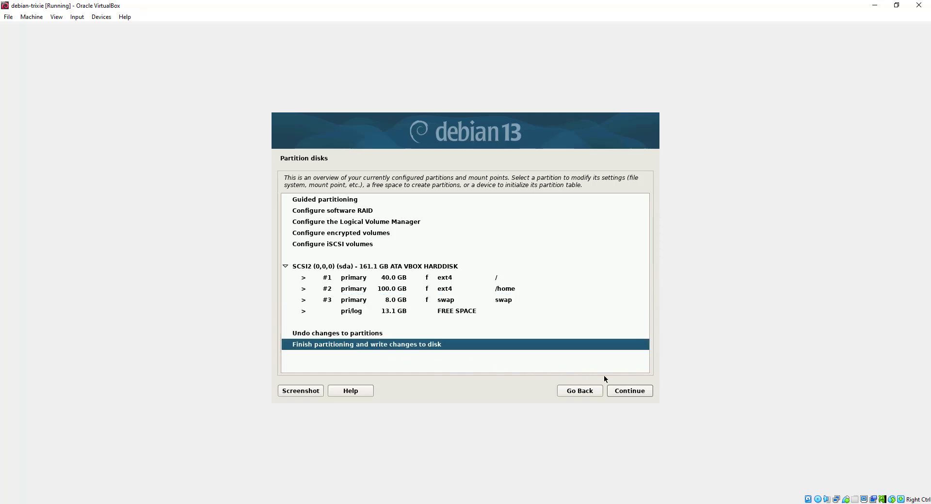
left_click(637, 391)
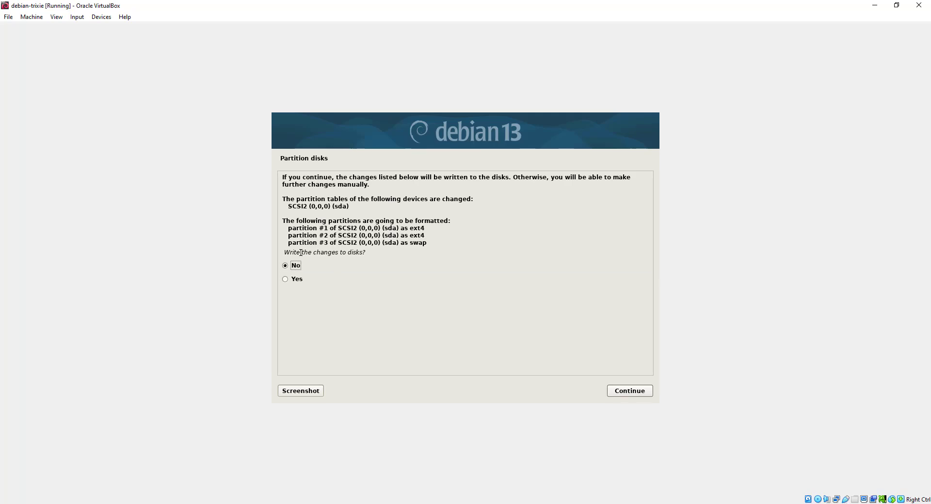
left_click(293, 279)
left_click(626, 391)
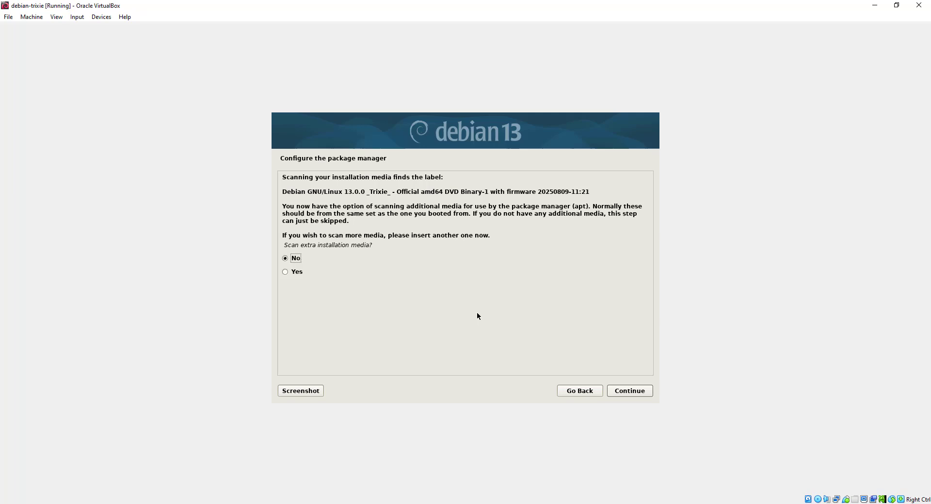
- Decline scanning extra installation media and use a network mirror with Kenya as the Debian archive mirror country
left_click(631, 391)
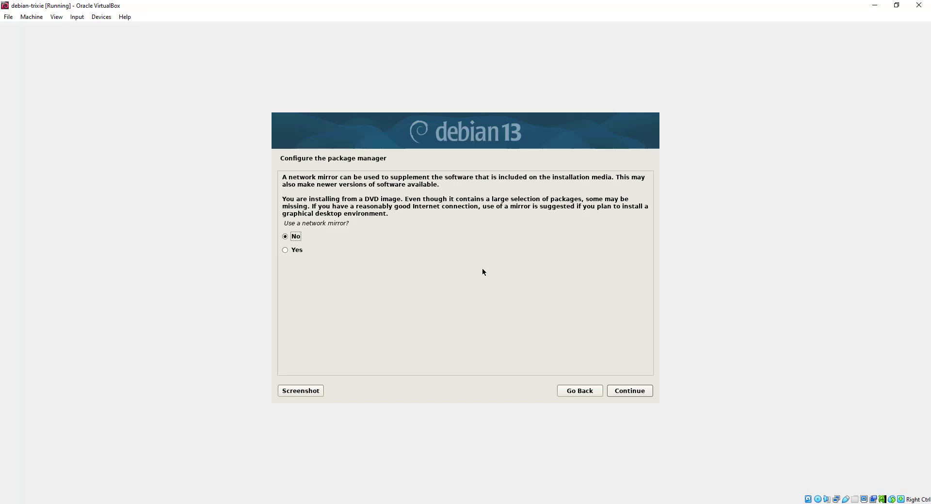
left_click(301, 250)
left_click(632, 391)
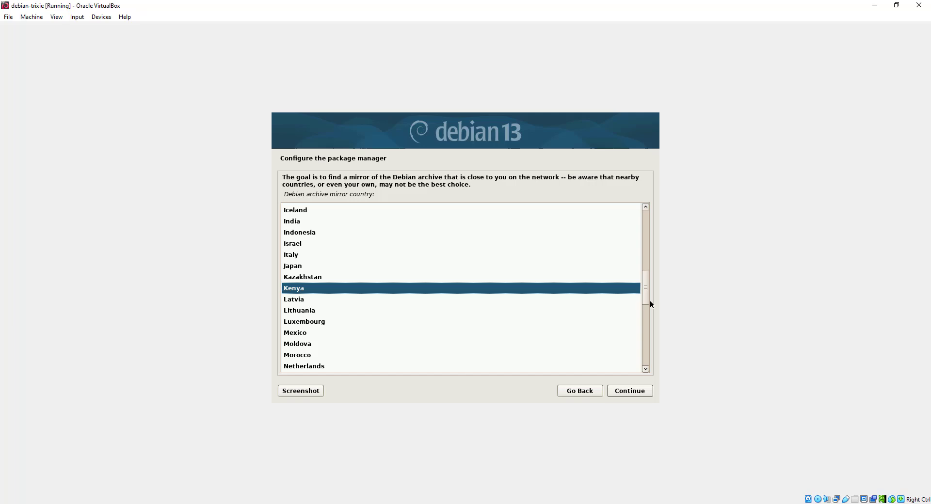
left_click(635, 392)
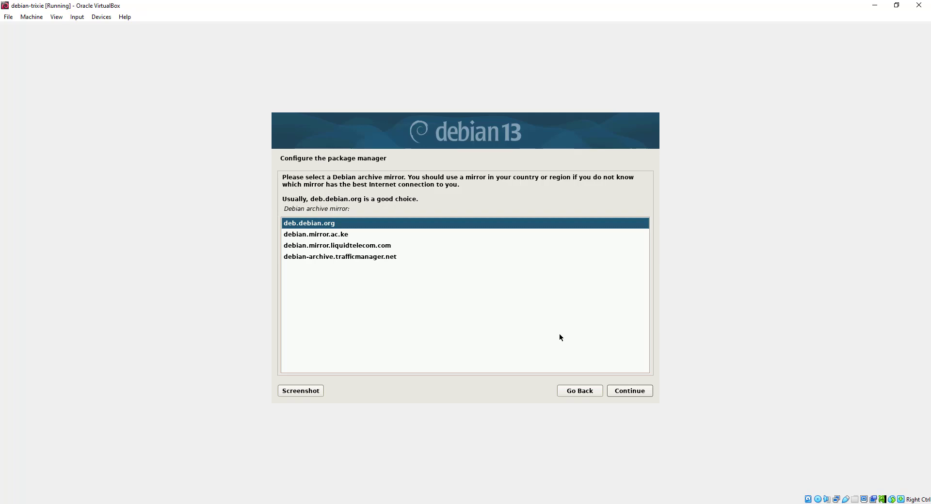
- Choose debian.mirror.liquidtelecom.com as the Debian archive mirror and leave the HTTP proxy blank
key("Down")
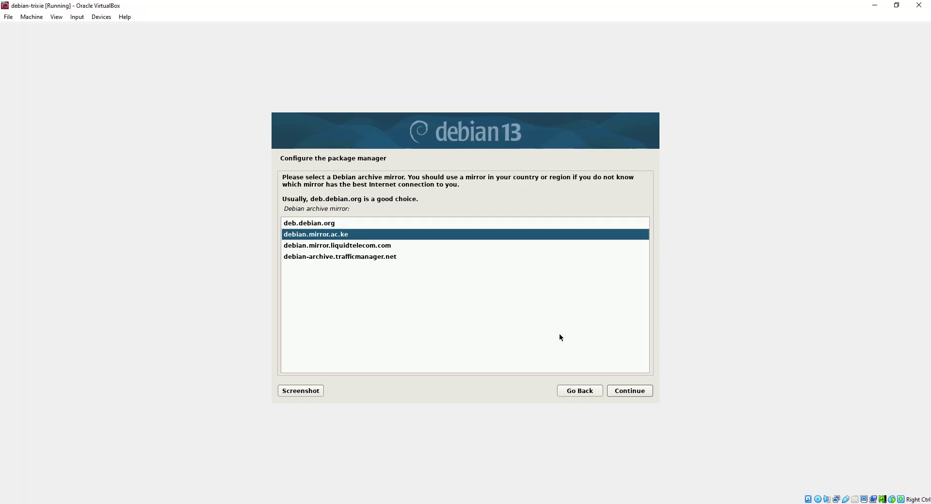
key("Down")
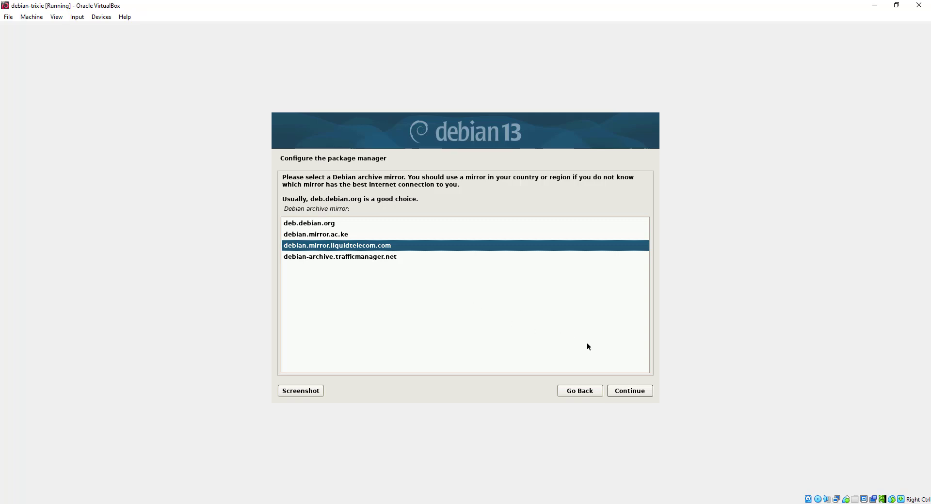
left_click(638, 392)
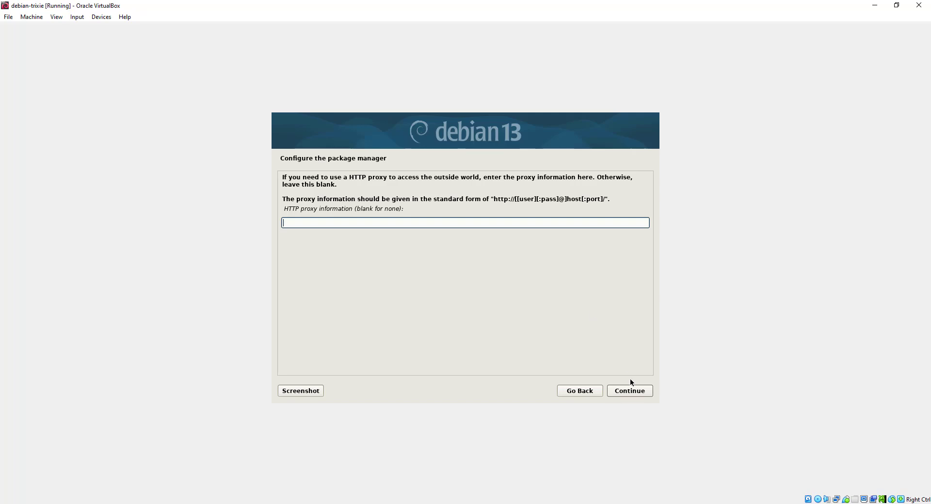
left_click(630, 391)
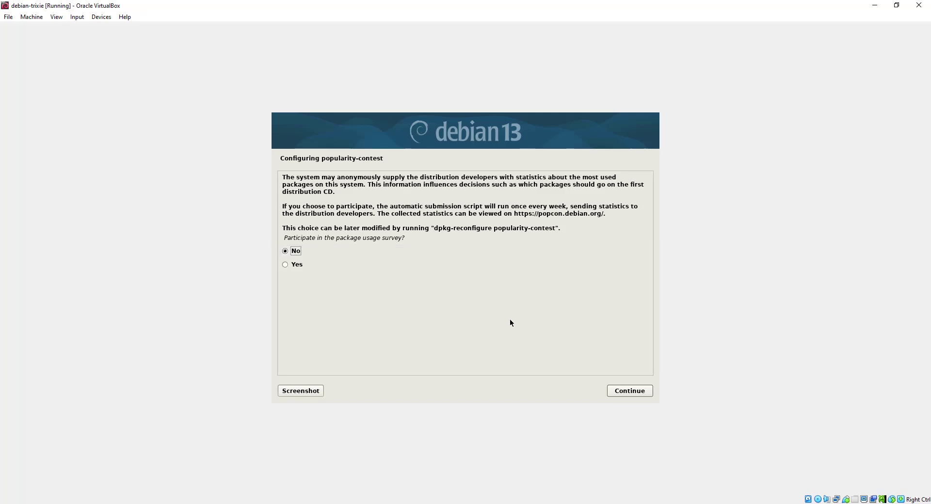
- Decline the package usage survey and install the Debian desktop environment with GNOME and standard system utilities
left_click(626, 391)
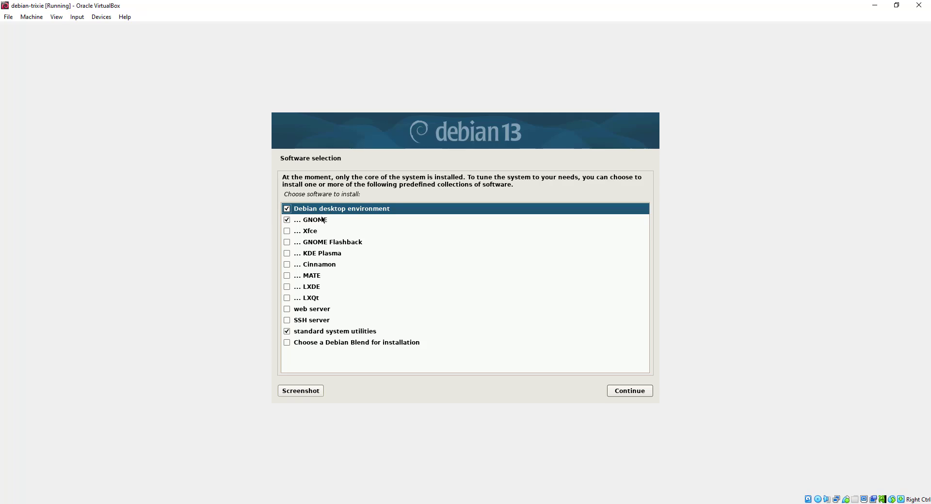
left_click(287, 321)
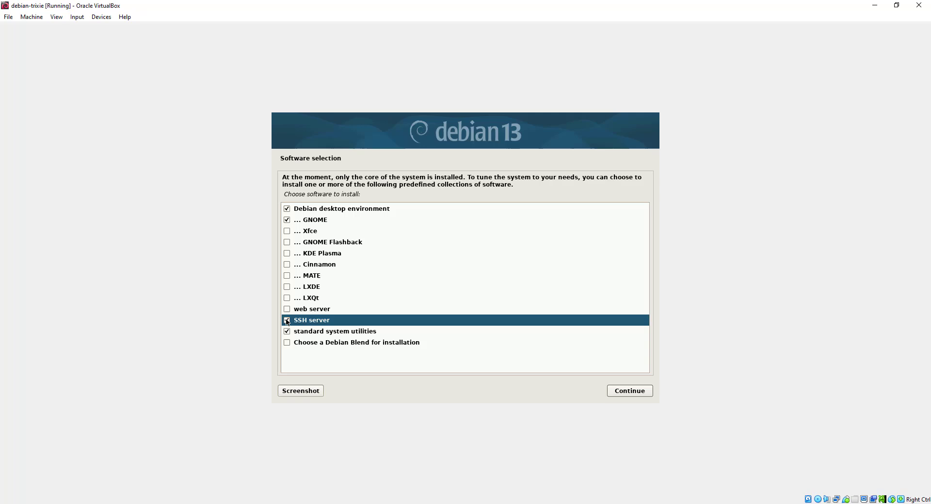
left_click(286, 320)
left_click(636, 395)
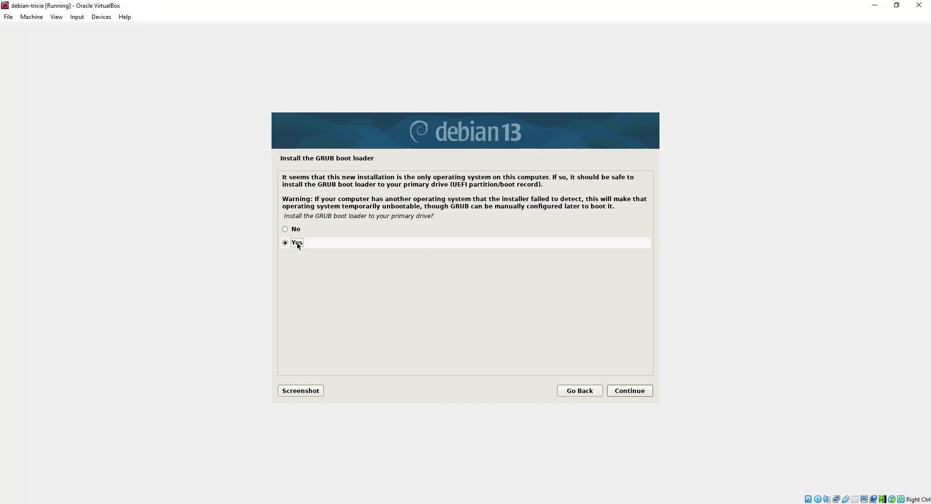
- Install the GRUB boot loader to the primary drive /dev/sda and reboot into the new system
left_click(641, 394)
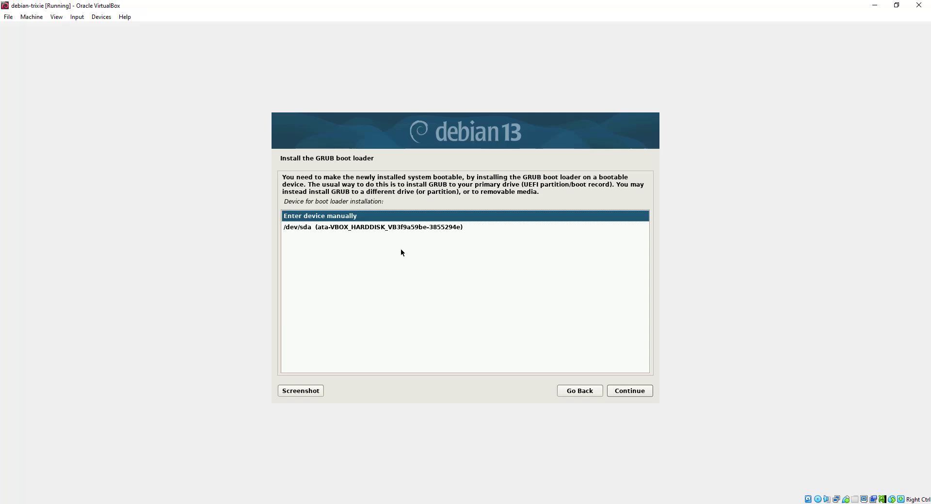
left_click(409, 227)
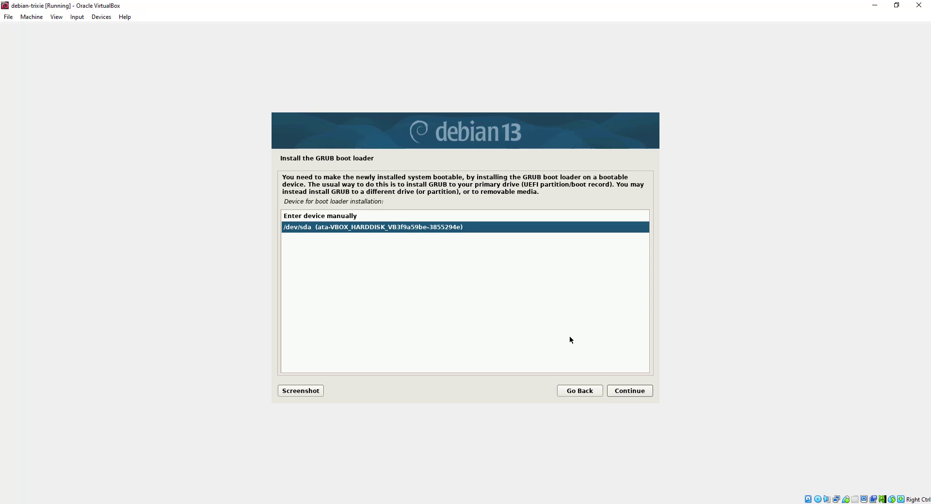
left_click(625, 390)
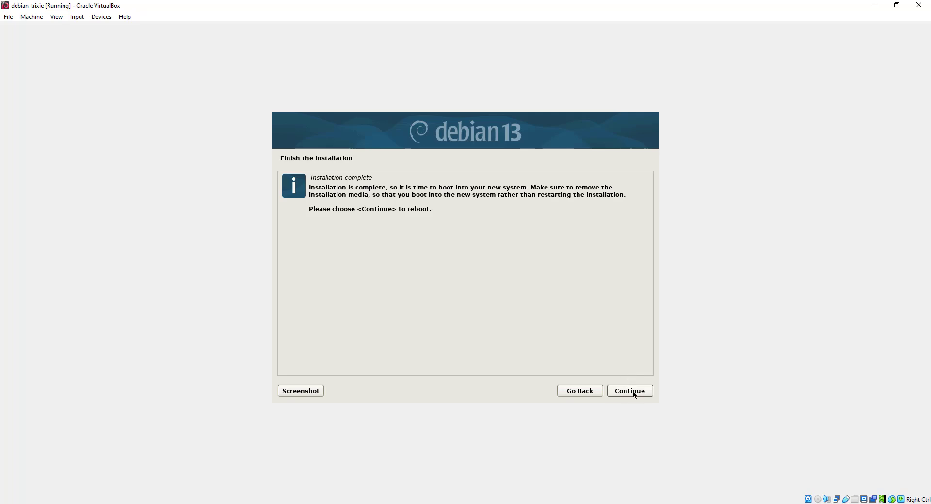
left_click(633, 392)
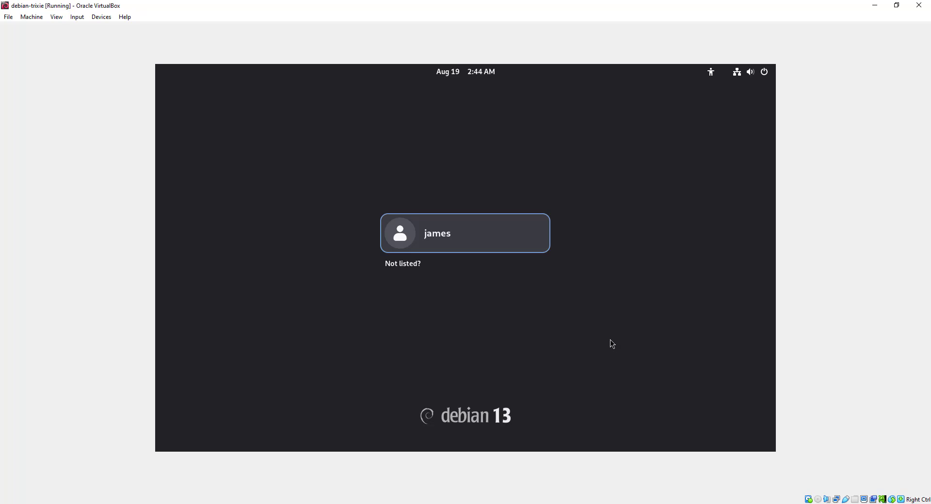
- Log in with the user's account password, then skip the welcome tour and go to the empty desktop
left_click(484, 234)
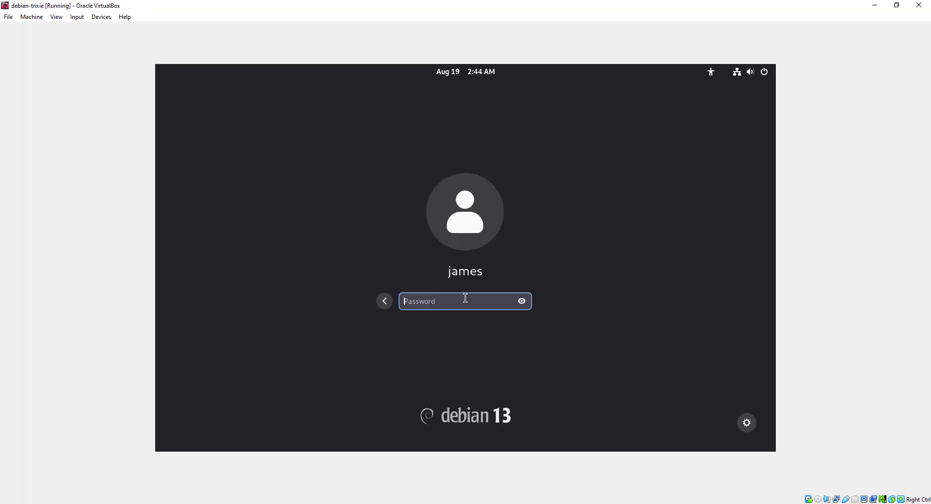
type("•••••••••••")
key("Return")
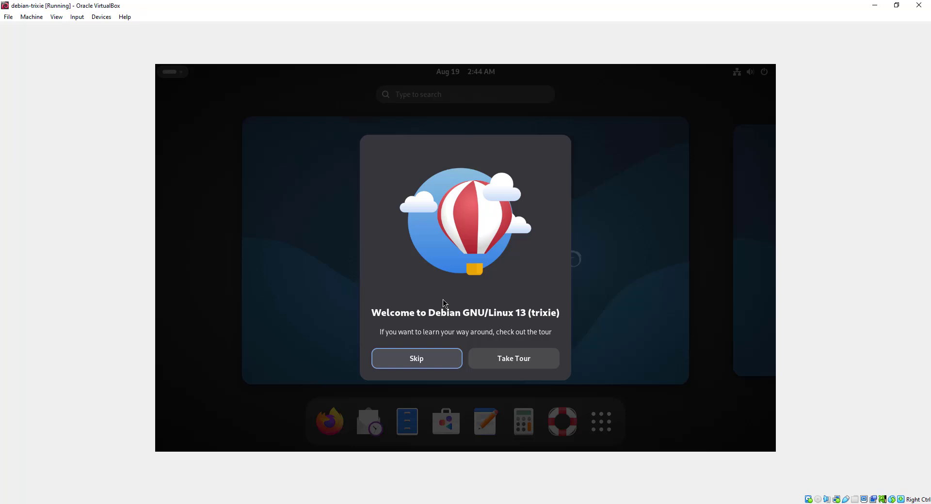
left_click(431, 360)
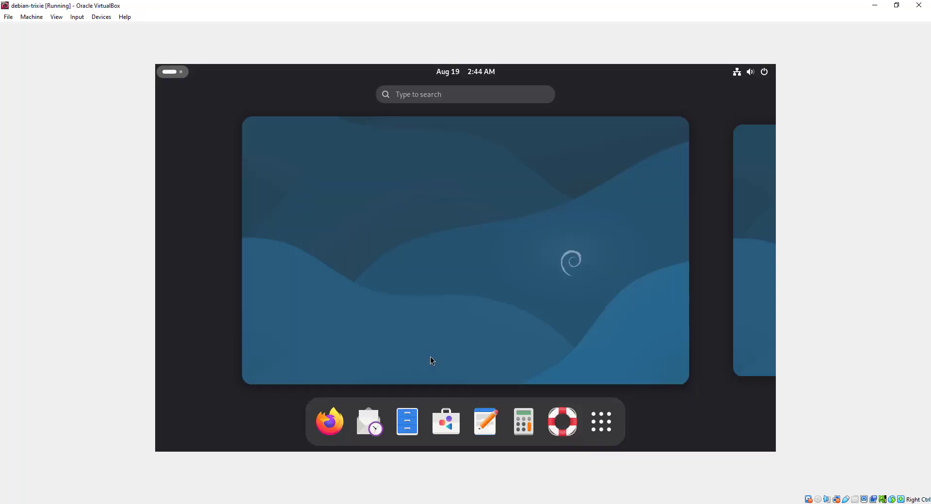
left_click(520, 214)
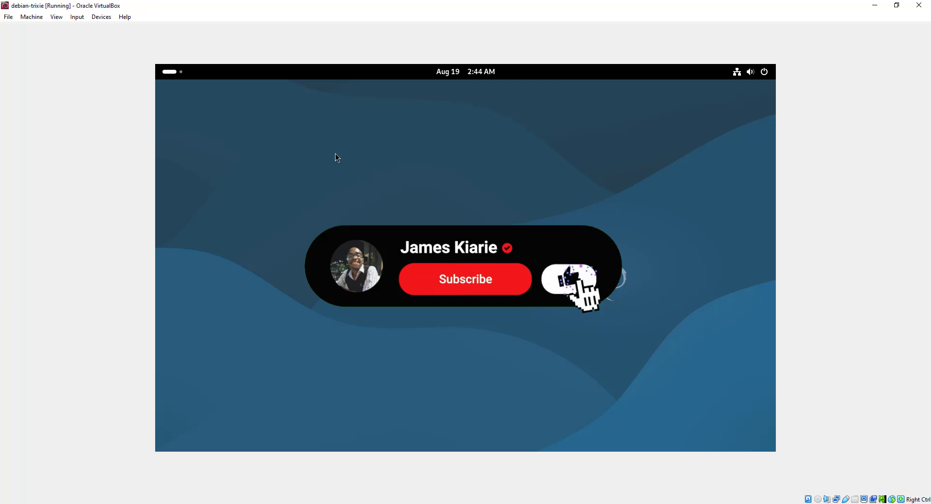
- Open a terminal from the applications overview, enlarge its window, and position it near the middle of the desktop
left_click(177, 75)
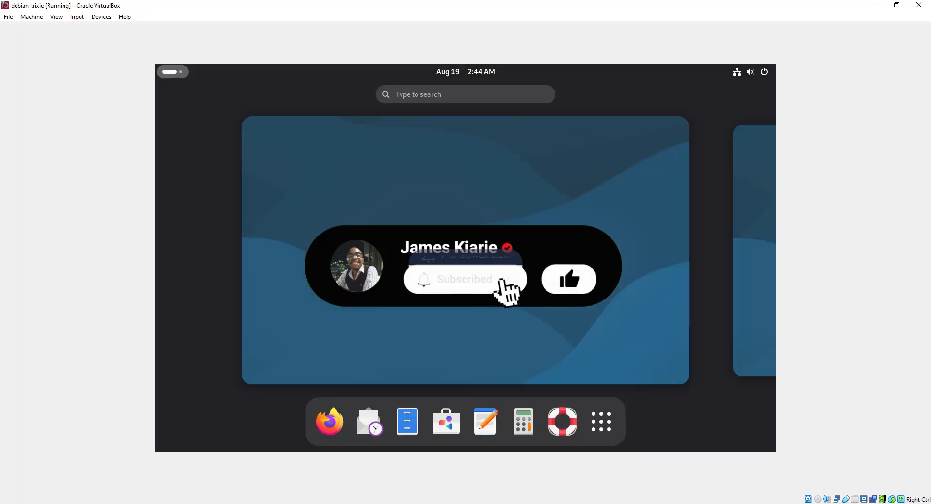
left_click(606, 424)
left_click(551, 350)
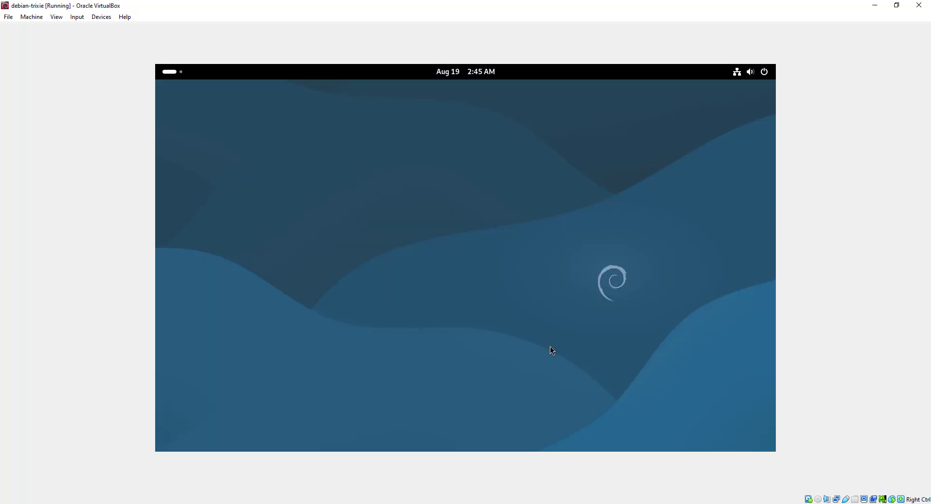
left_click_drag(417, 155, 386, 126)
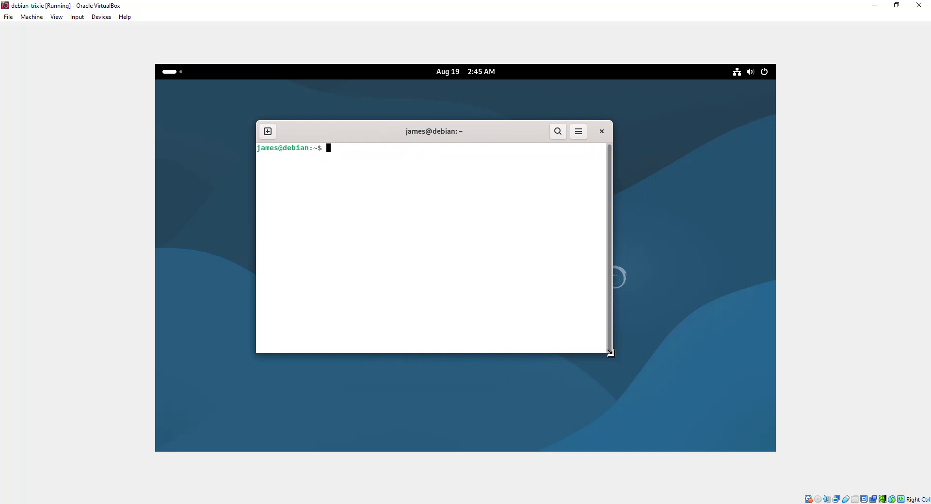
left_click_drag(611, 354, 674, 388)
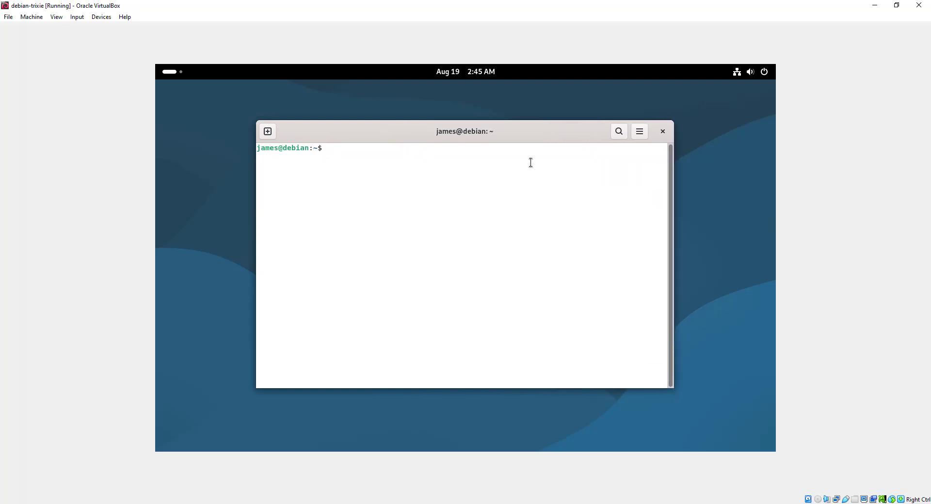
left_click_drag(525, 131, 516, 126)
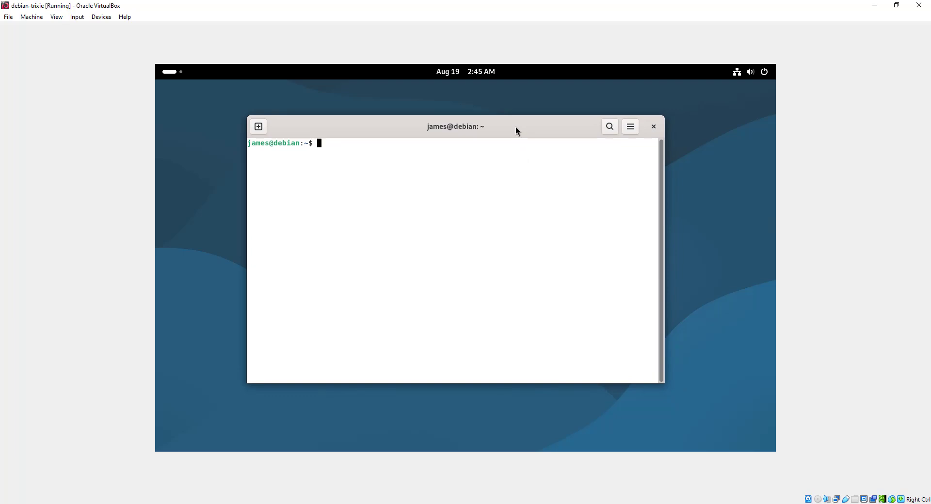
- List the block devices with lsblk
key("Return")
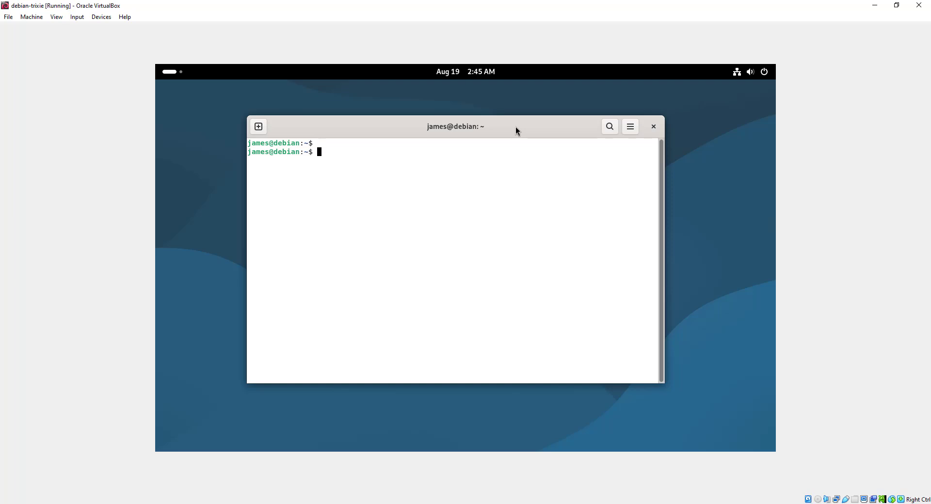
type("lsblk")
key("Return")
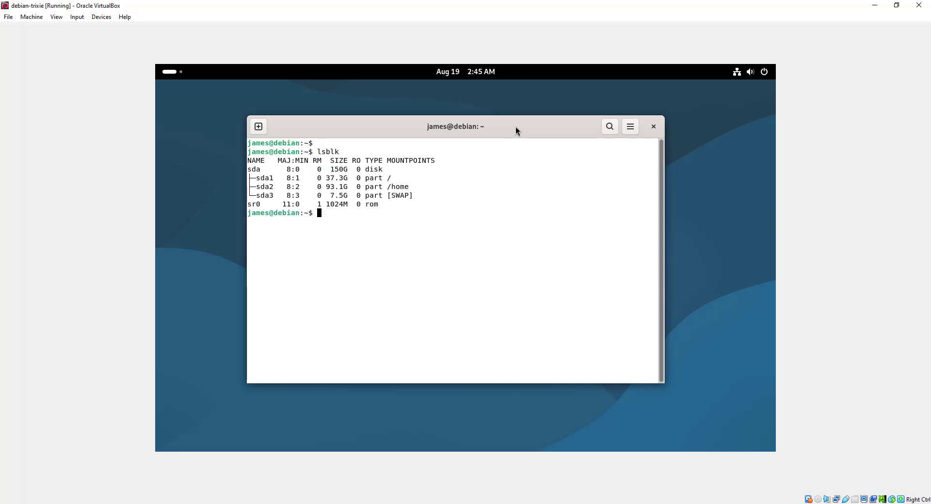
key("Return")
key("Return")
key("Return")
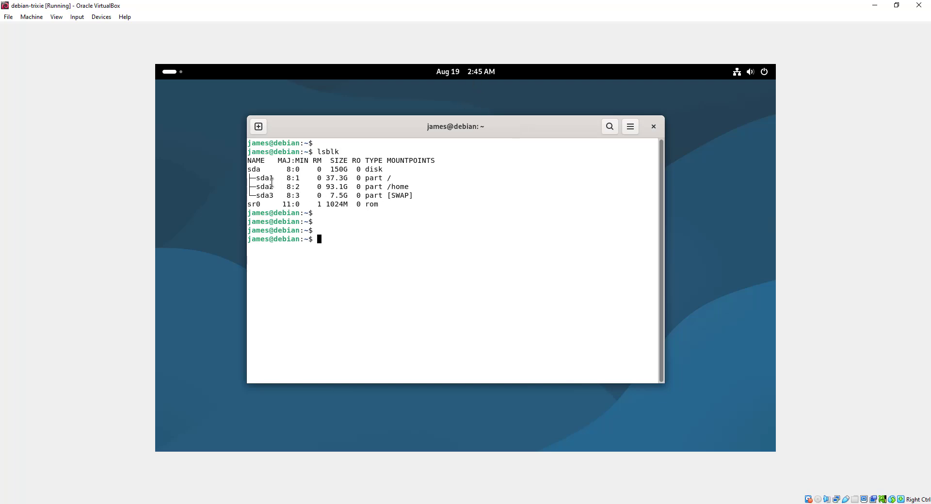
- Examine the sizes and mount points of partitions sda1, sda2 and sda3 in the lsblk output
left_click_drag(255, 178, 392, 179)
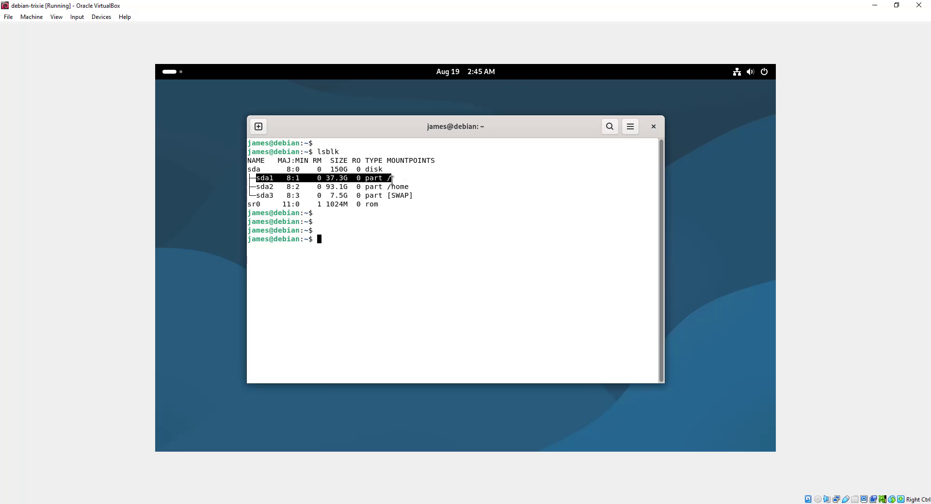
left_click(332, 178)
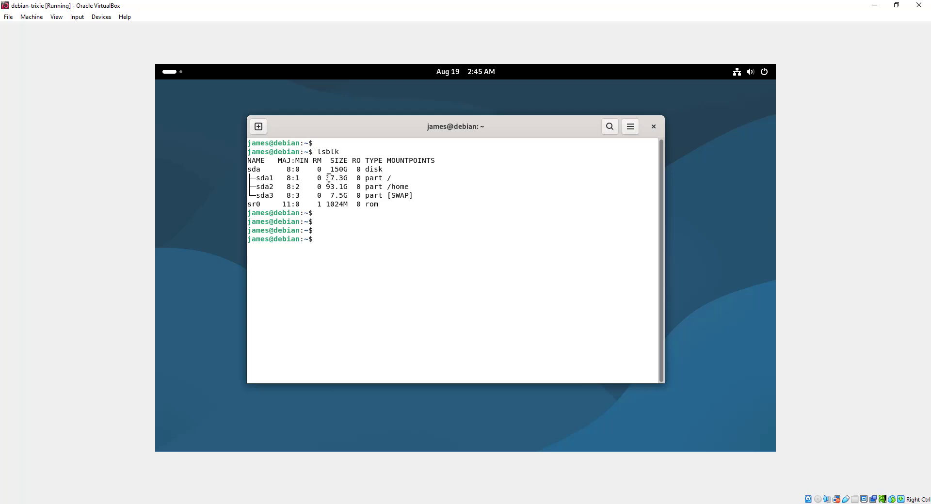
left_click_drag(327, 178, 343, 178)
left_click(339, 181)
left_click_drag(417, 189, 254, 186)
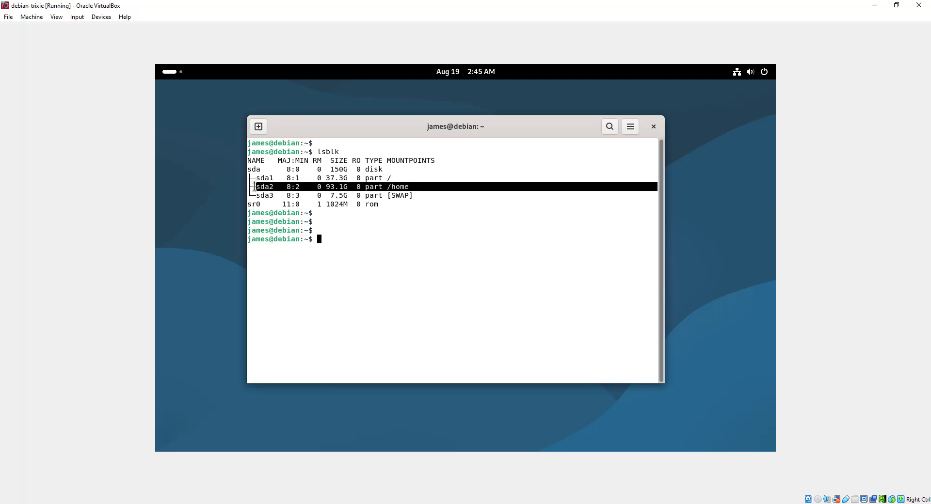
left_click(317, 188)
left_click_drag(326, 188, 342, 188)
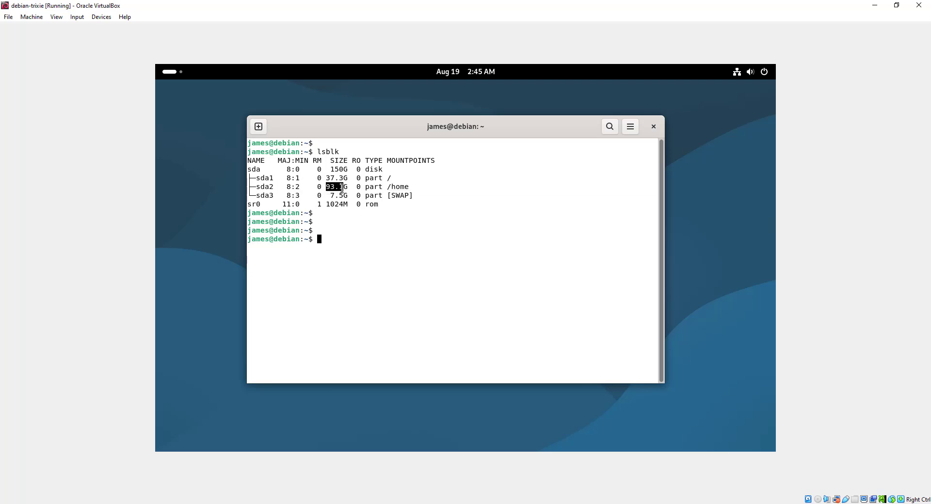
left_click(342, 189)
left_click_drag(414, 196, 255, 195)
left_click(359, 228)
left_click_drag(330, 196, 344, 199)
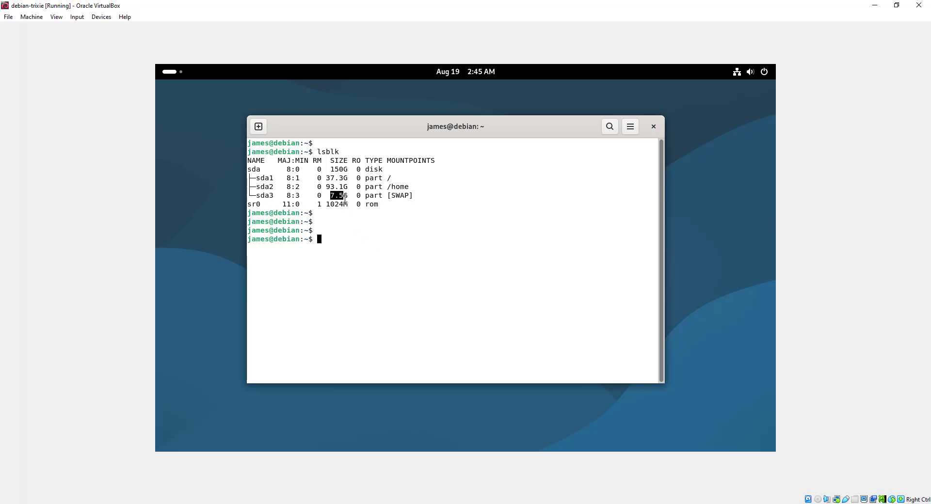
left_click(355, 231)
- Run df -Th and compare the /dev/sda1 and /dev/sda2 file systems with the partition list
type("df -Th")
key("Return")
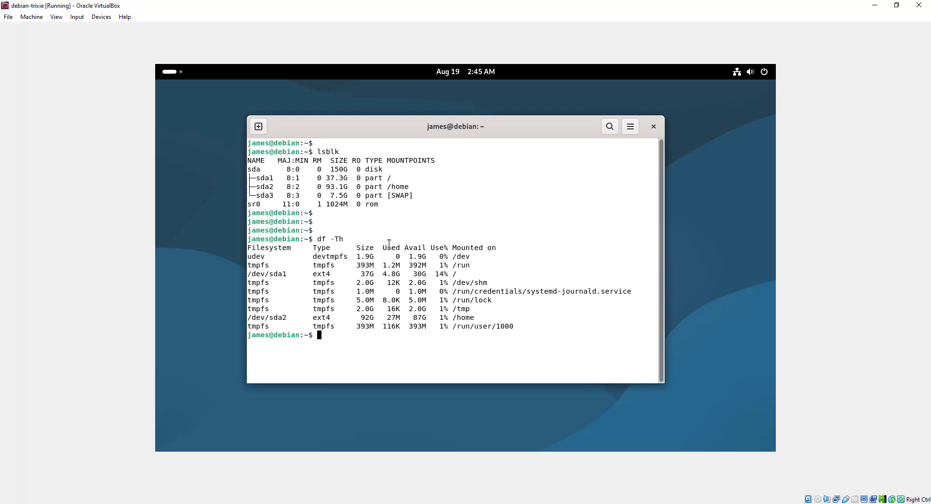
key("Return")
left_click_drag(248, 274, 468, 275)
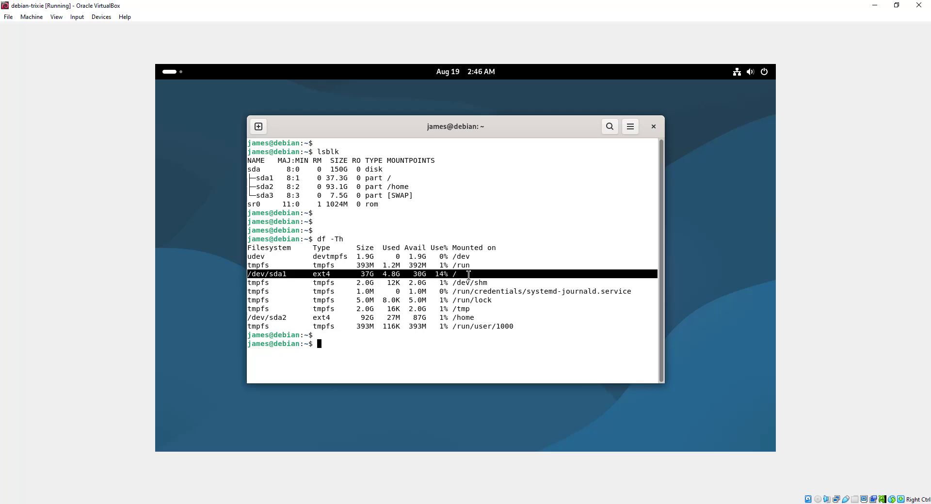
left_click(468, 275)
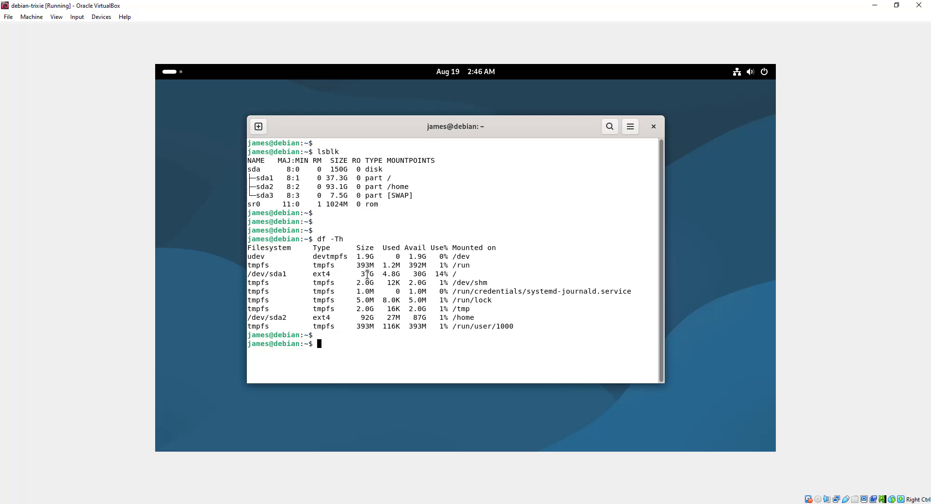
double_click(366, 275)
left_click_drag(326, 178, 348, 182)
left_click_drag(474, 318, 245, 316)
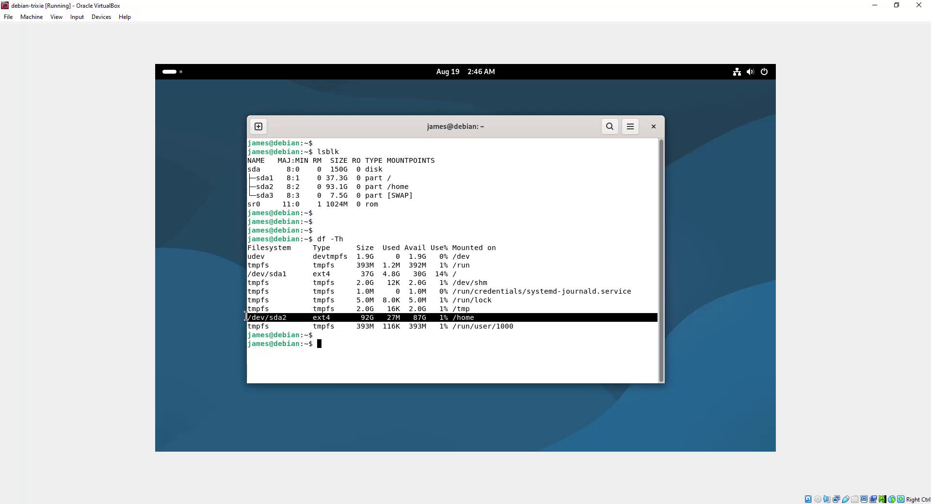
left_click(364, 342)
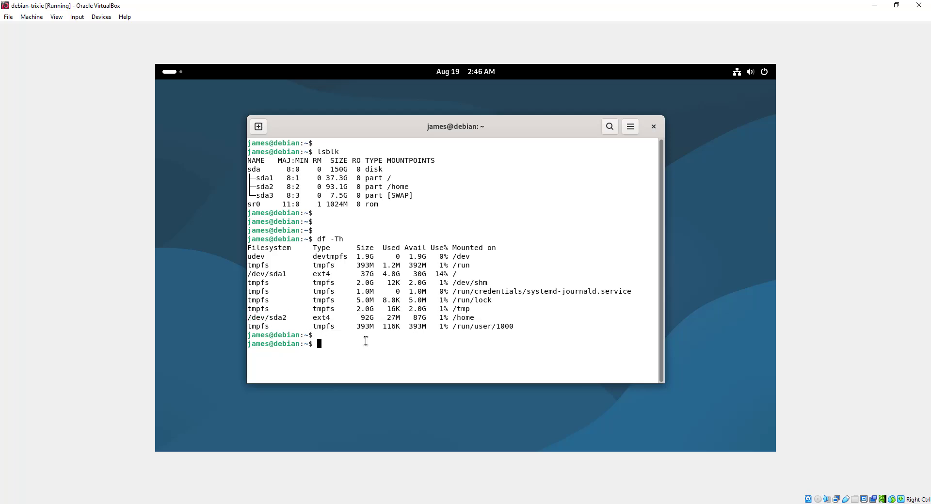
- Run free -h and check the total memory and swap space
key("Return")
key("Return")
type("free")
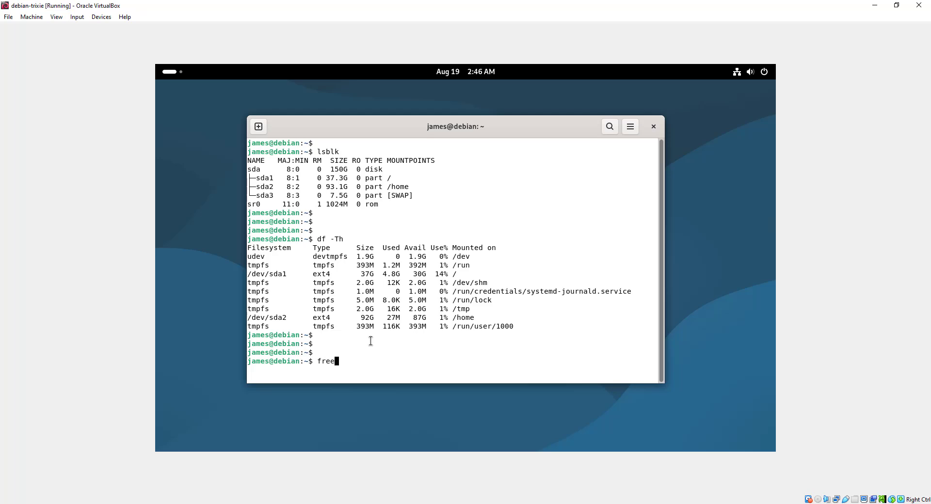
type(" -h")
key("Return")
key("Return")
key("Return")
key("Return")
key("Return")
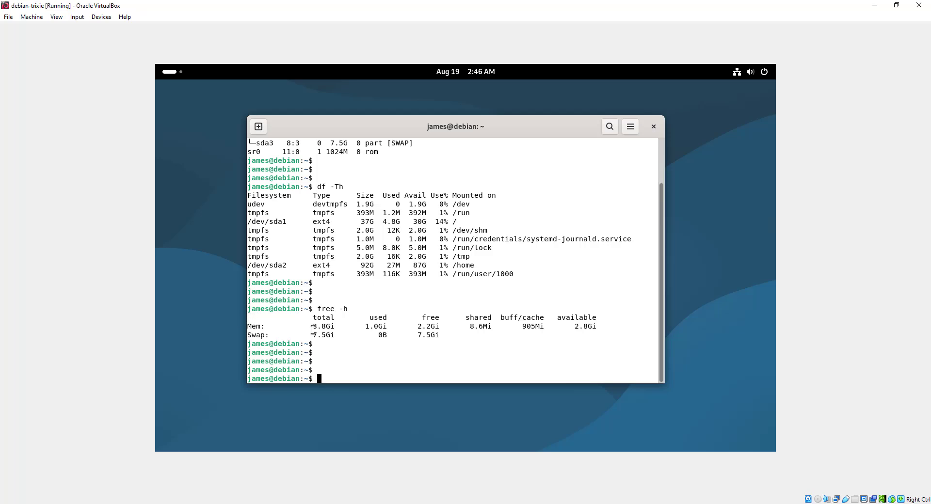
left_click_drag(313, 327, 338, 328)
left_click_drag(314, 335, 331, 338)
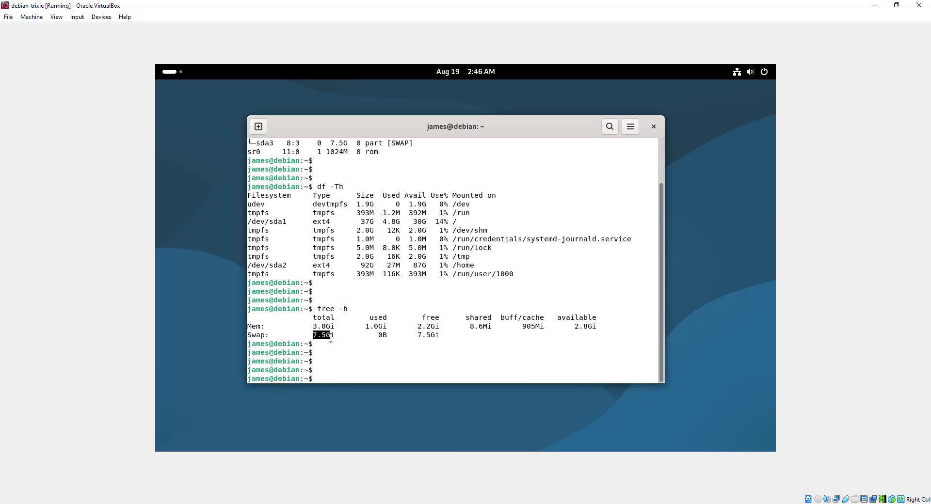
left_click(349, 366)
- Clear the terminal output and shift the terminal window slightly
type("clear")
key("Return")
key("Return")
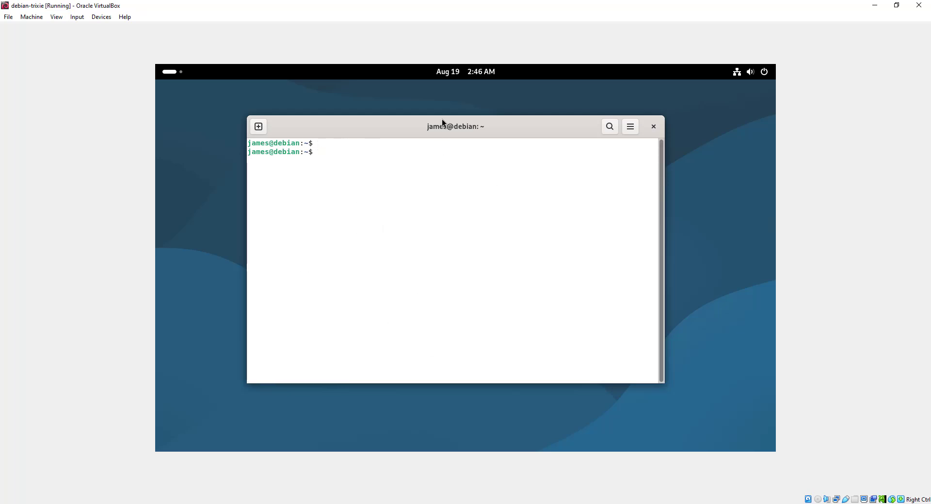
left_click_drag(456, 125, 452, 125)
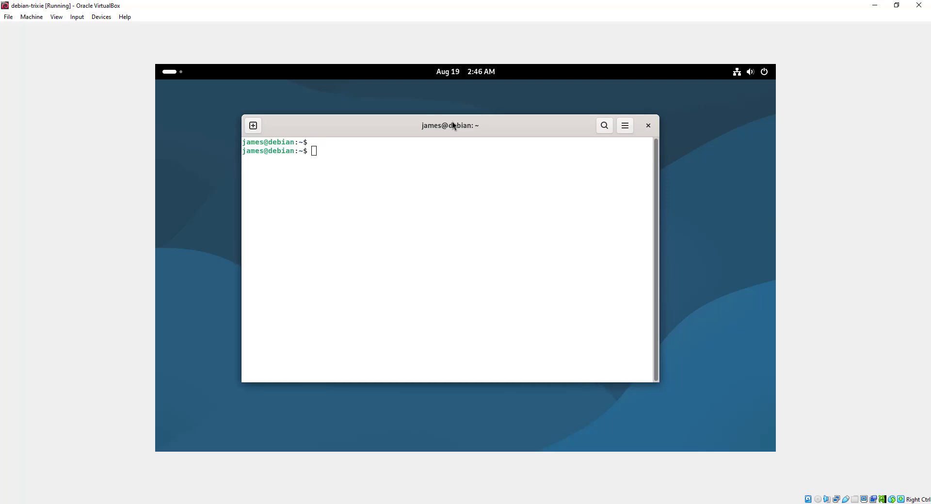
- Switch to a root login shell with su - and enter the root password
type("sud")
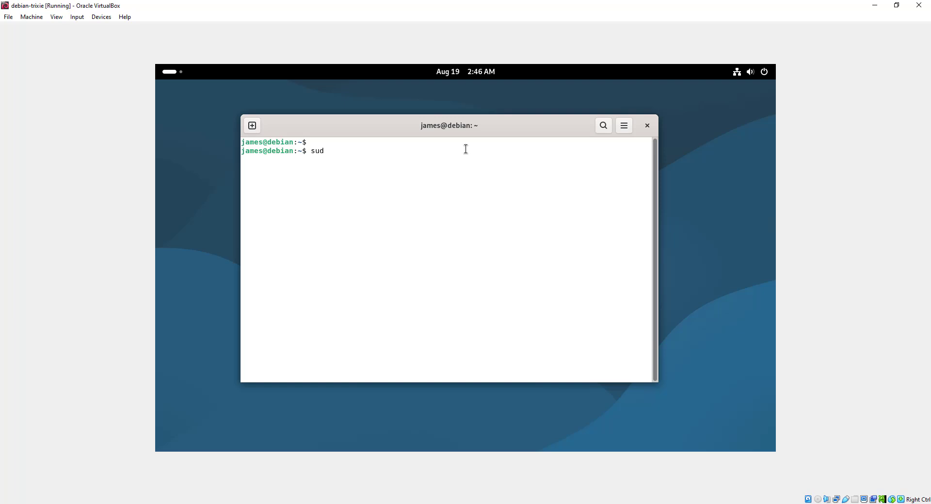
key("BackSpace")
key("BackSpace")
type("u -")
key("Return")
key("Return")
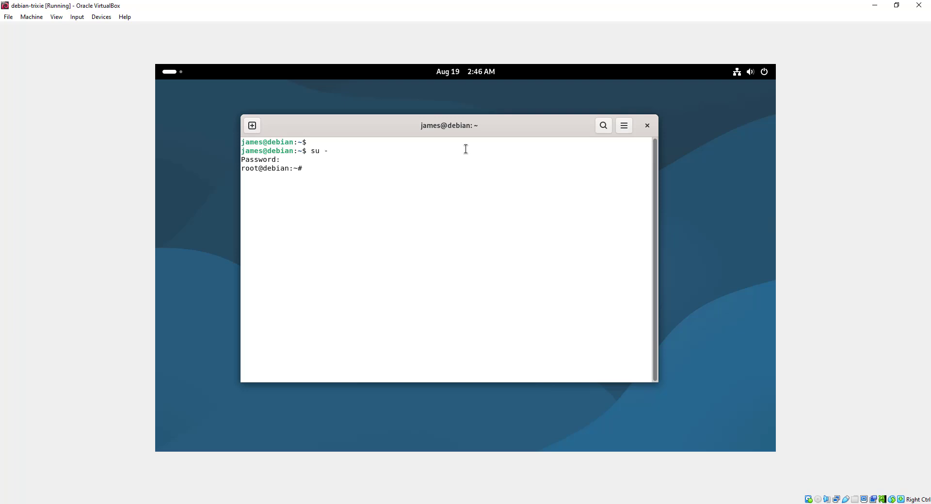
- Refresh the package lists with apt update and examine the messages about the cdrom repository
key("Return")
type("apt upda")
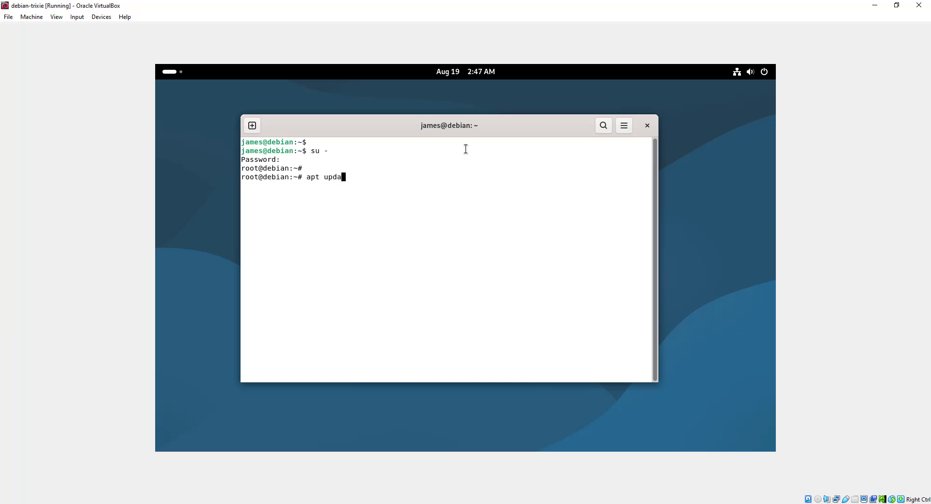
type("te")
key("Return")
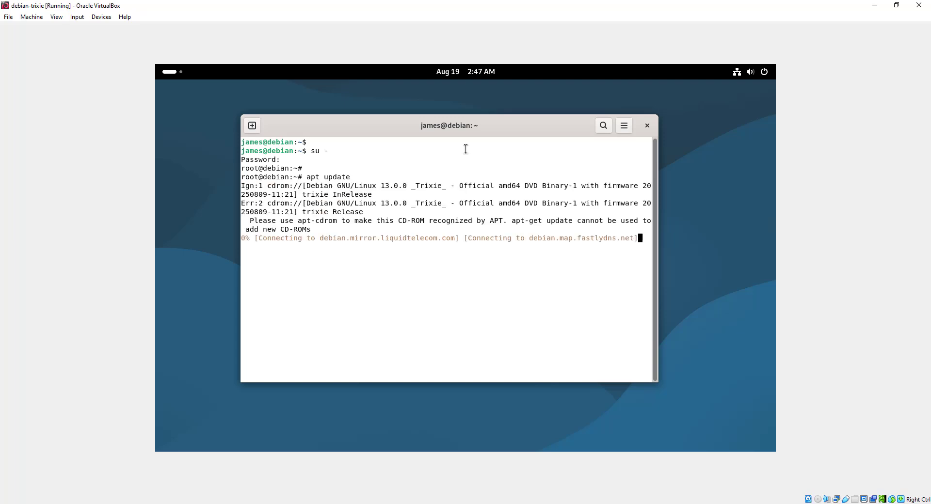
key("Return")
key("Return")
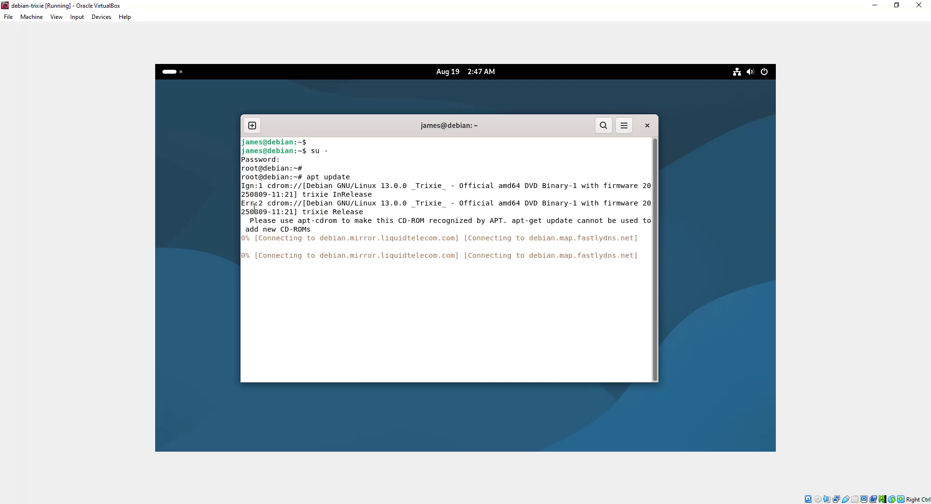
left_click_drag(245, 185, 294, 203)
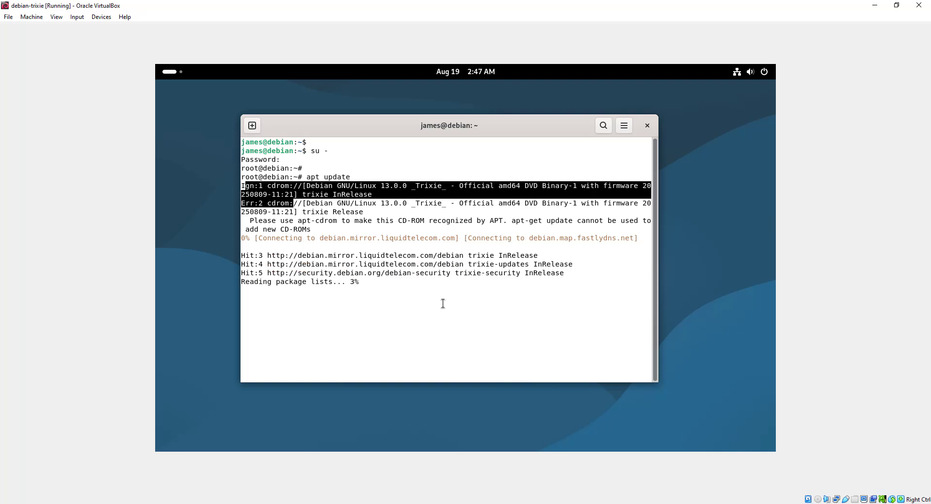
left_click_drag(271, 286, 571, 290)
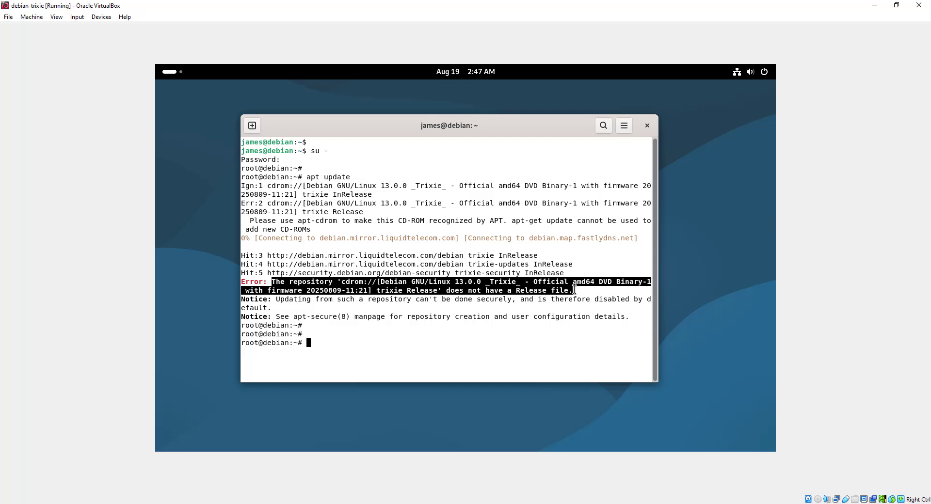
left_click(379, 337)
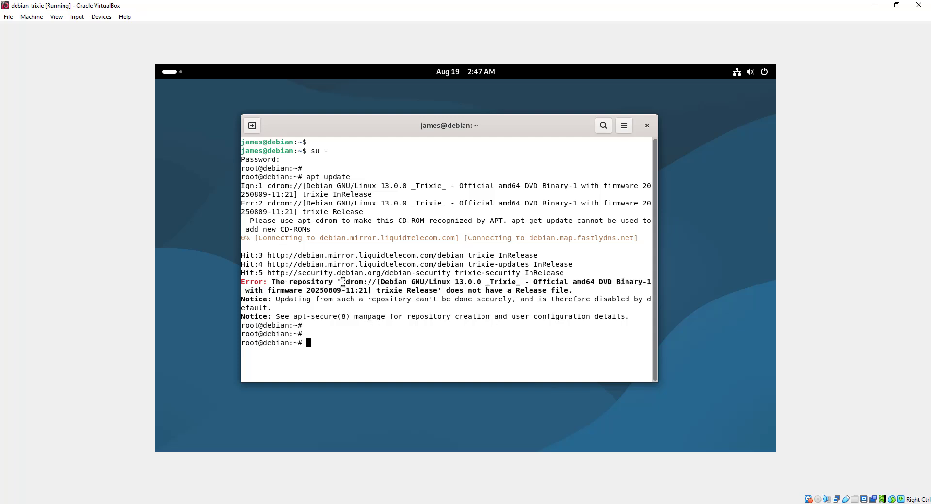
left_click_drag(343, 282, 373, 283)
left_click(371, 344)
- Change to the /etc/apt/ directory and list its contents
type("cd /etc/apt/")
key("Return")
key("Return")
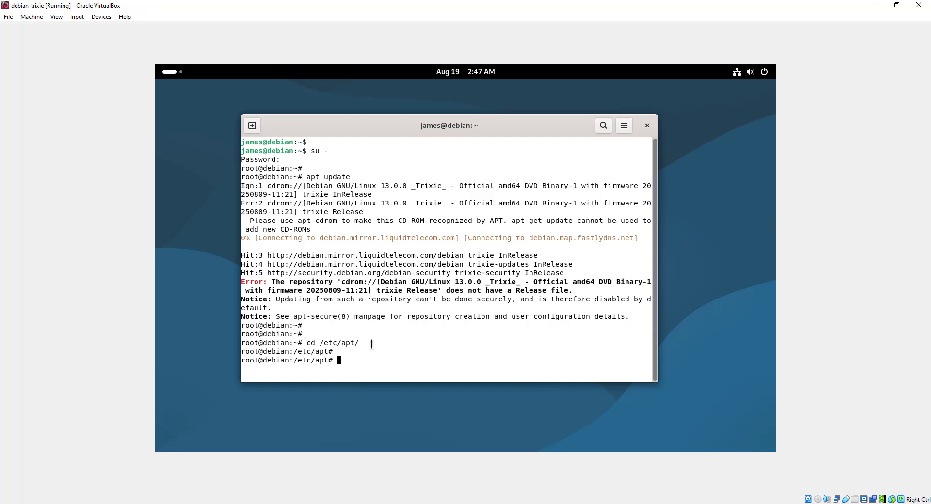
type("ls")
key("Return")
key("Return")
key("Return")
key("Return")
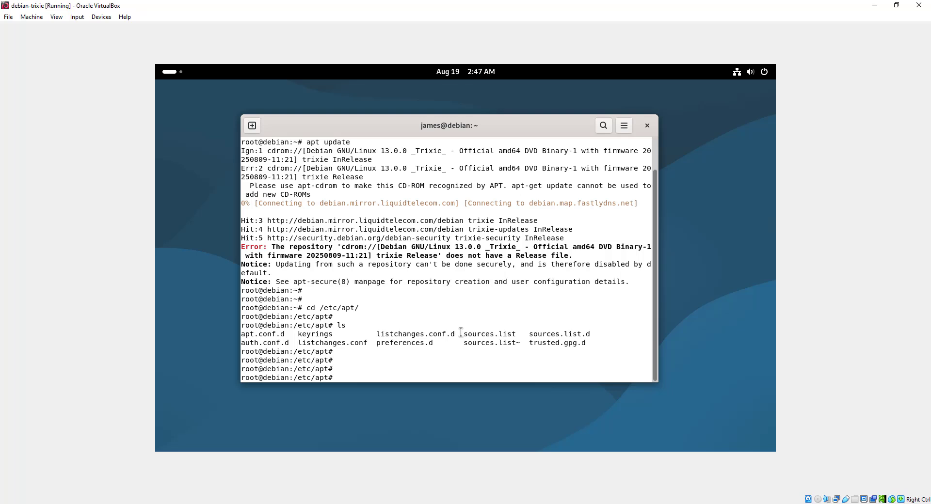
- Open the sources.list file in the nano editor
left_click_drag(465, 333, 516, 335)
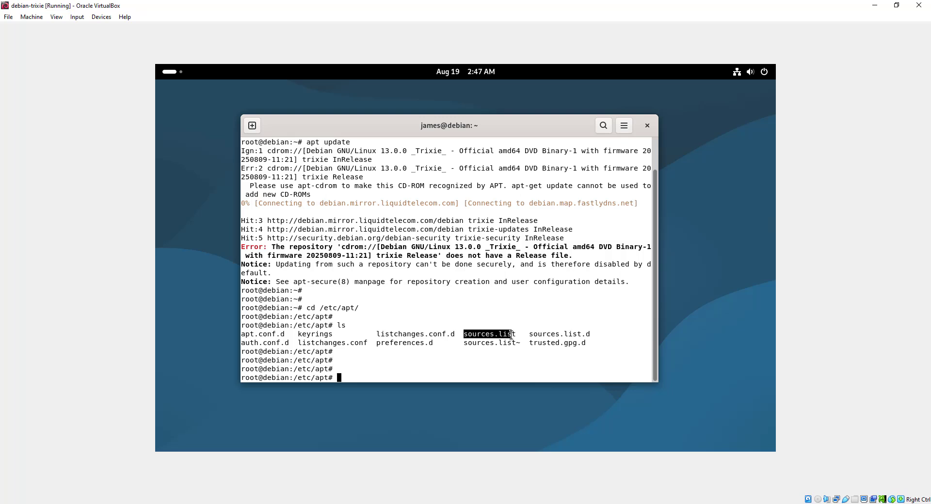
left_click(453, 369)
type("n")
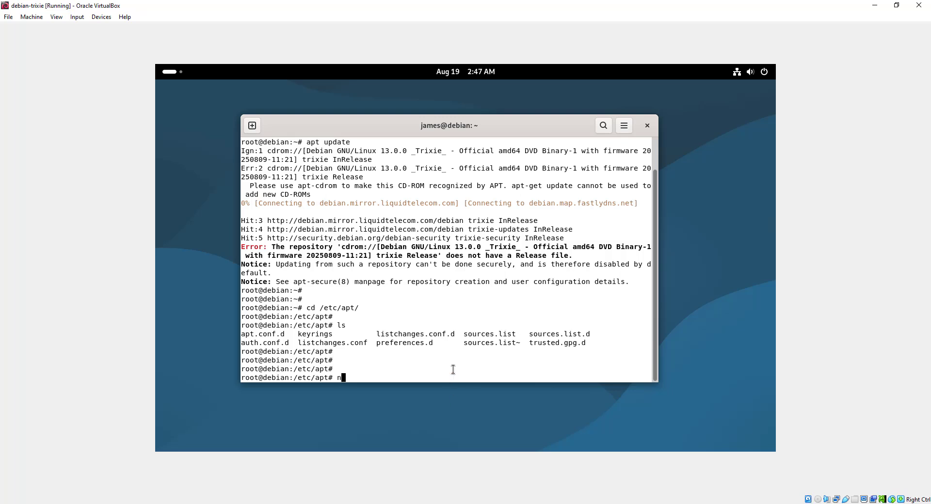
type("ano sources.list")
key("Return")
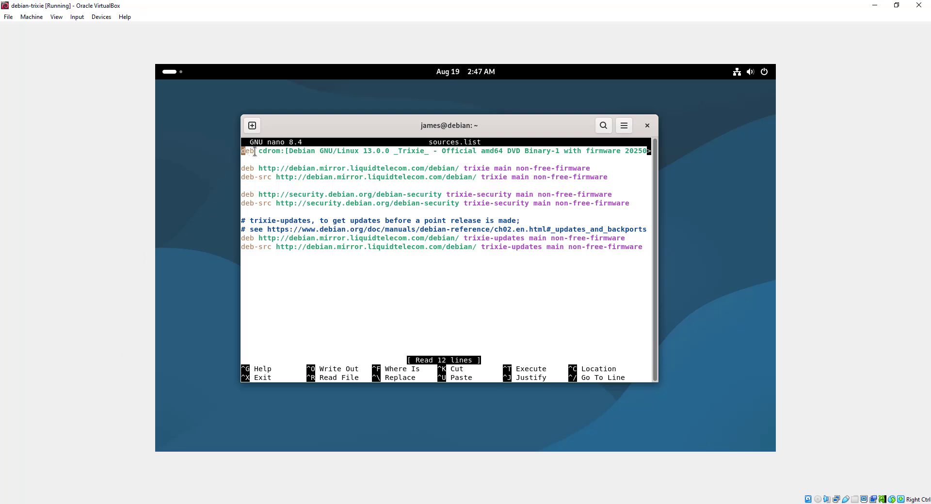
- Comment out the deb cdrom line in sources.list with ##, save the file under the same name and exit nano
left_click_drag(260, 151, 619, 153)
left_click(406, 154)
type("#")
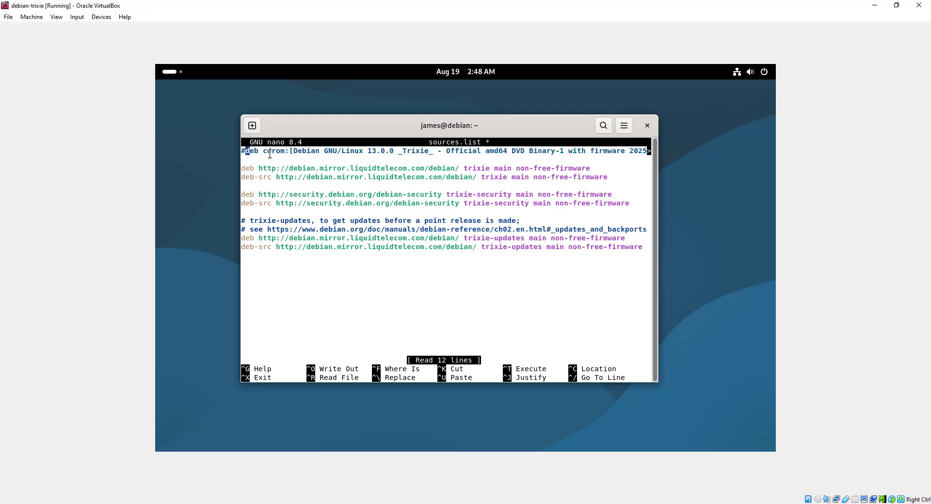
type("#")
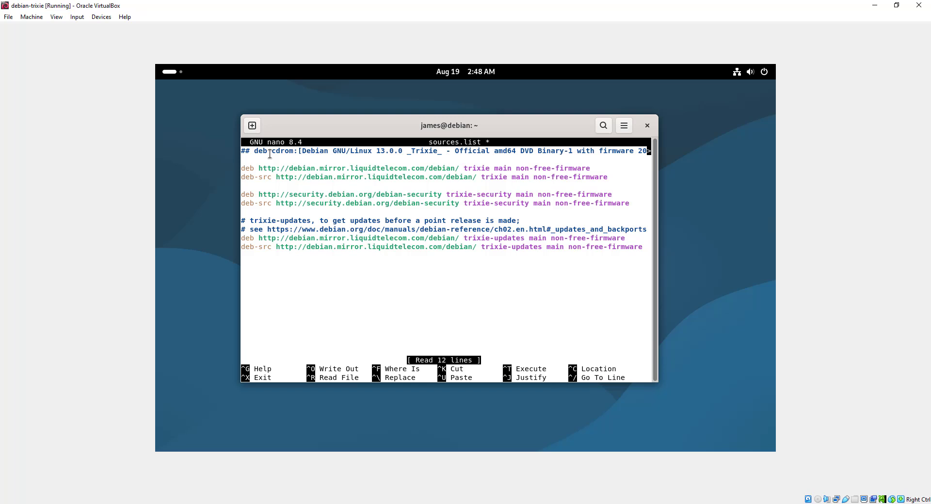
key("ctrl+o")
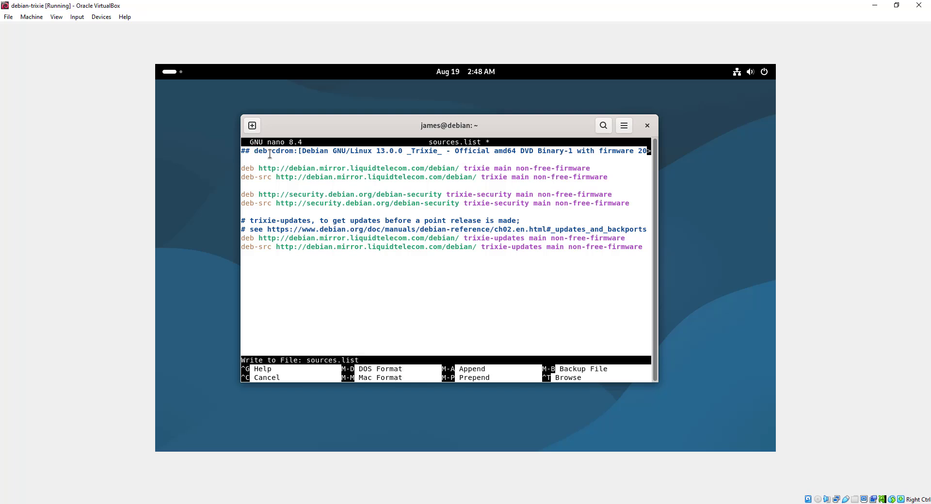
key("Return")
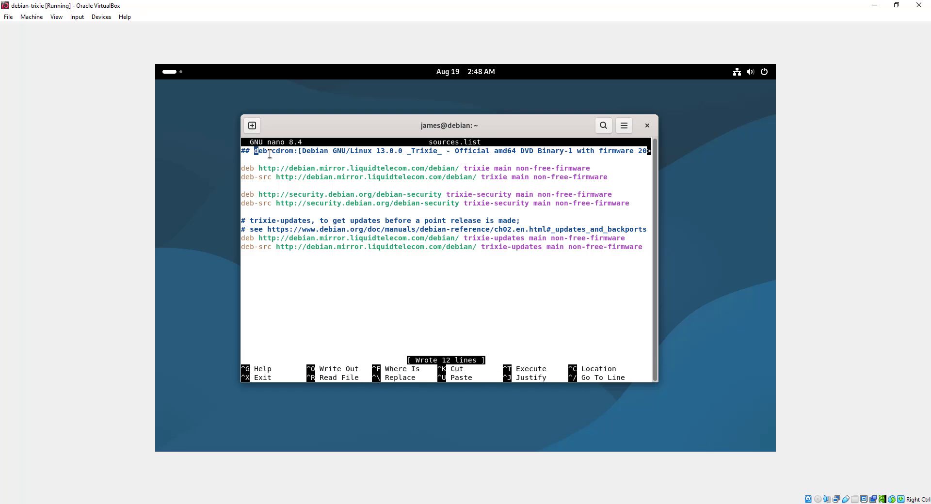
key("ctrl+x")
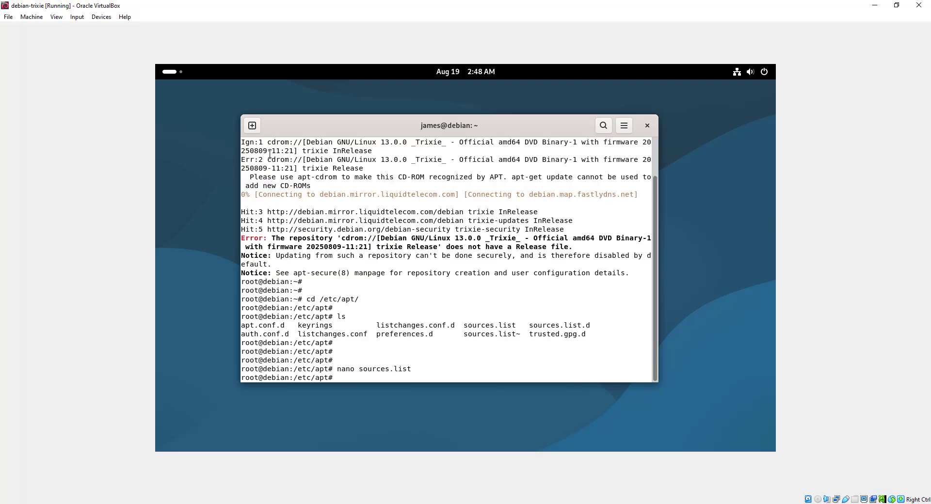
- Refresh the package lists as root with apt update to test the edited repository sources
key("Return")
key("Return")
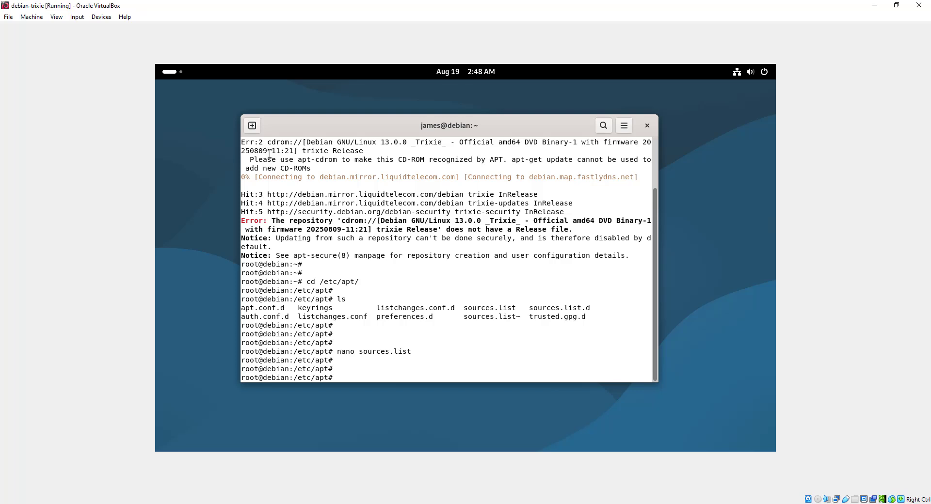
type("apt update")
key("Return")
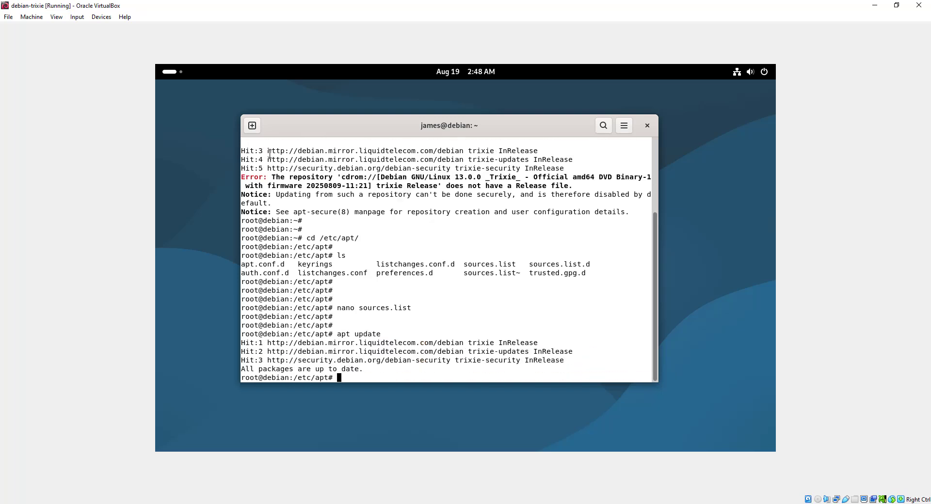
key("Return")
key("Return")
key("Return")
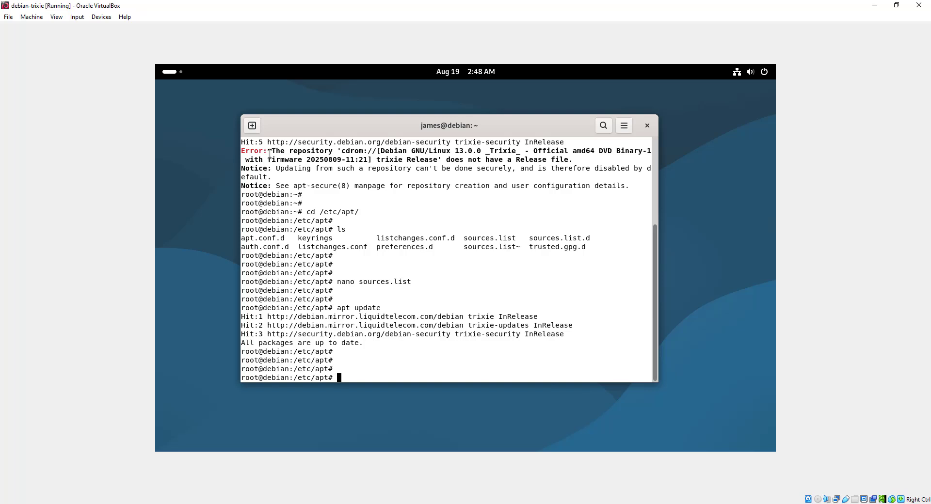
- List the regular user's group memberships with the groups command and examine them for sudo
type("groups james")
key("Return")
key("Return")
key("Return")
key("Return")
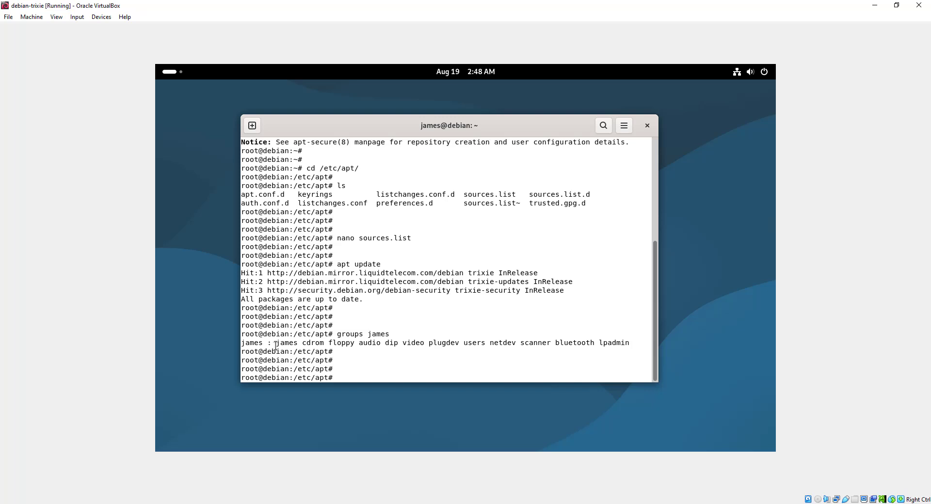
left_click_drag(275, 343, 630, 344)
left_click(549, 361)
- Add the regular user account to the sudo group with usermod -aG
type("usermod -aG sudo james")
key("Return")
key("Return")
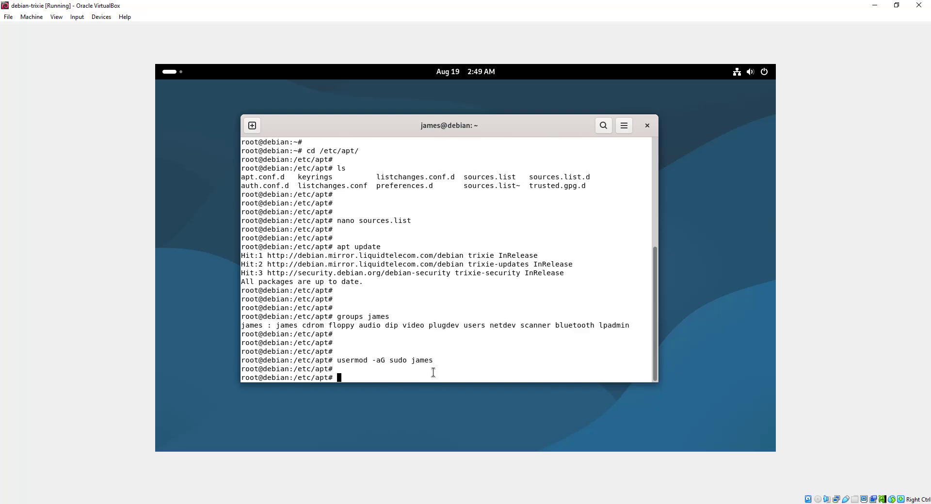
- Rerun the groups command for the regular user and check the output for the sudo group
key("Up")
key("Up")
key("Return")
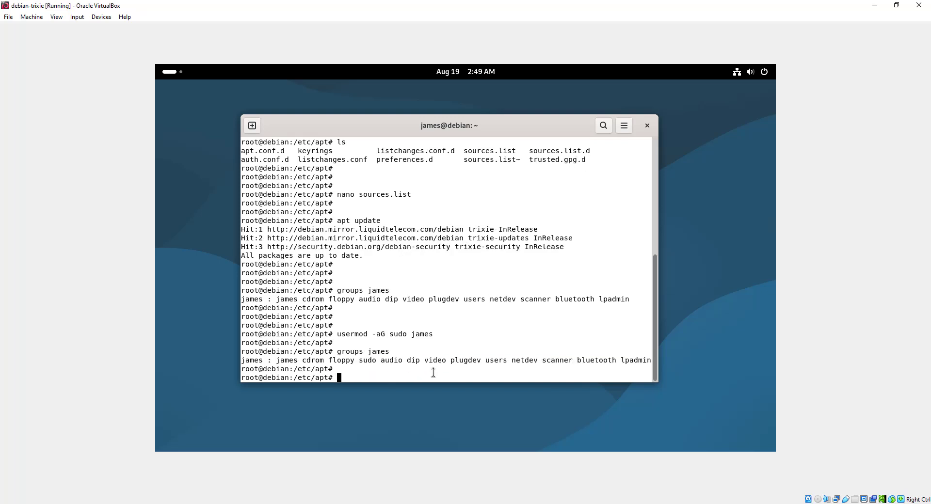
key("Return")
key("Return")
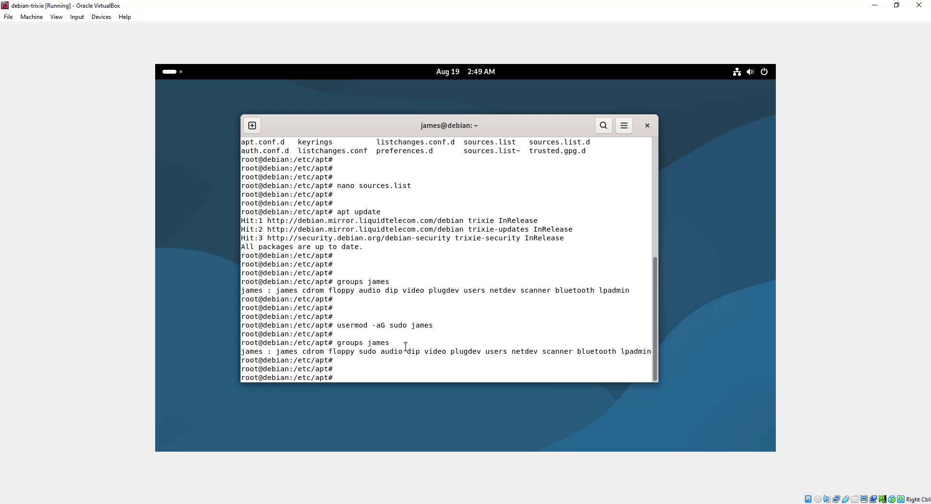
double_click(360, 352)
left_click(370, 367)
- Switch from root to a login shell of the regular user with su -
type("su - james")
key("Return")
key("Return")
key("Return")
key("Return")
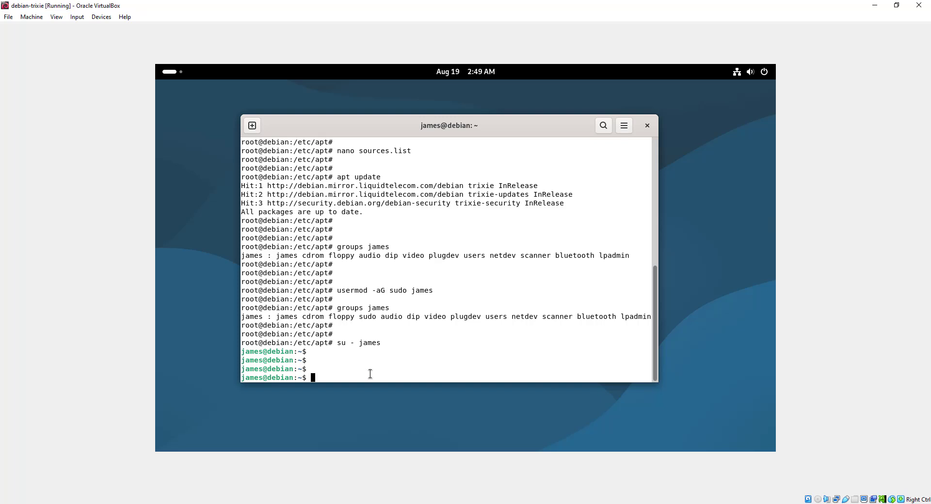
- Run sudo apt update as the regular user and enter the account password to test the sudo rights
type("sudo apt update")
key("Return")
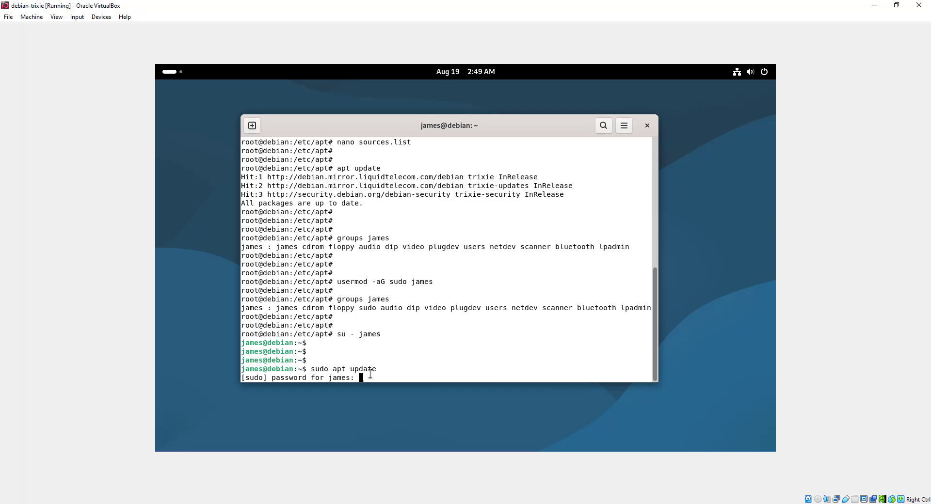
key("Return")
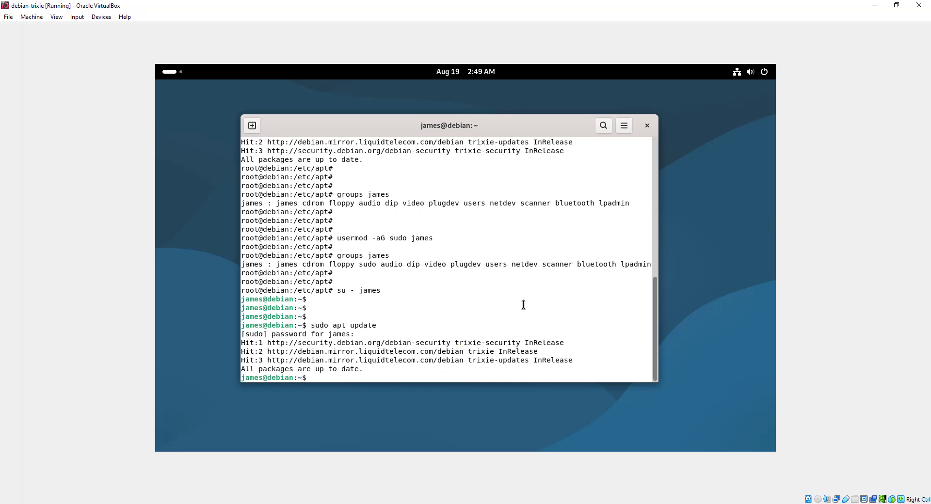
key("Return")
key("Return")
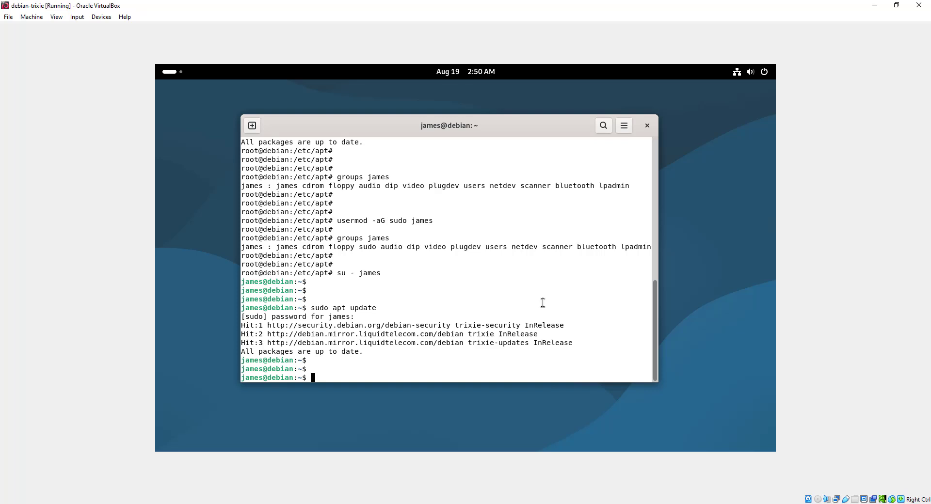